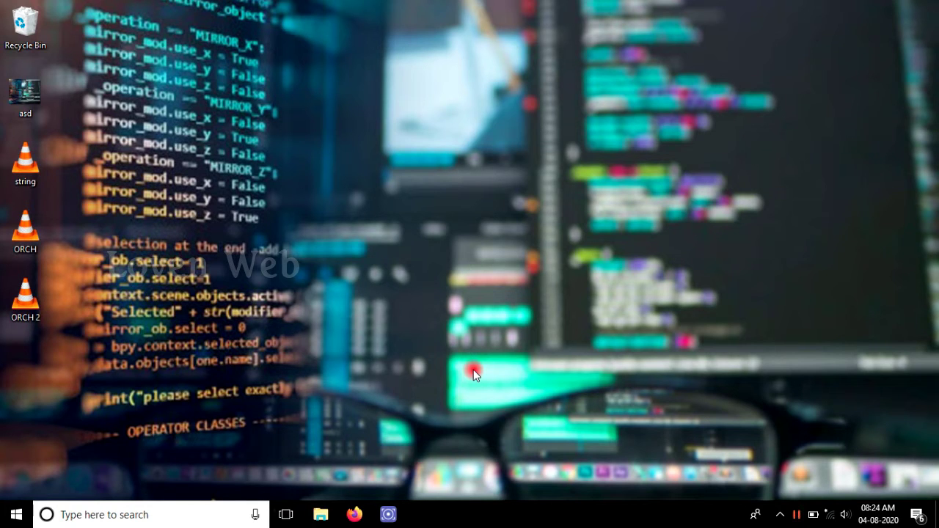
Switch to REAPER and insert the VSTi Pianissimo (Acoustica Inc.) virtual instrument on a new track.
key(super)
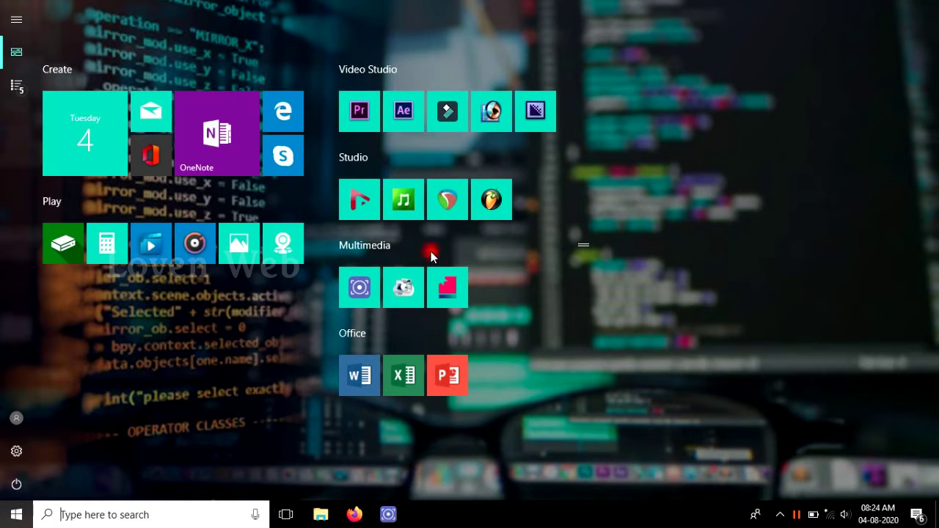
click(449, 208)
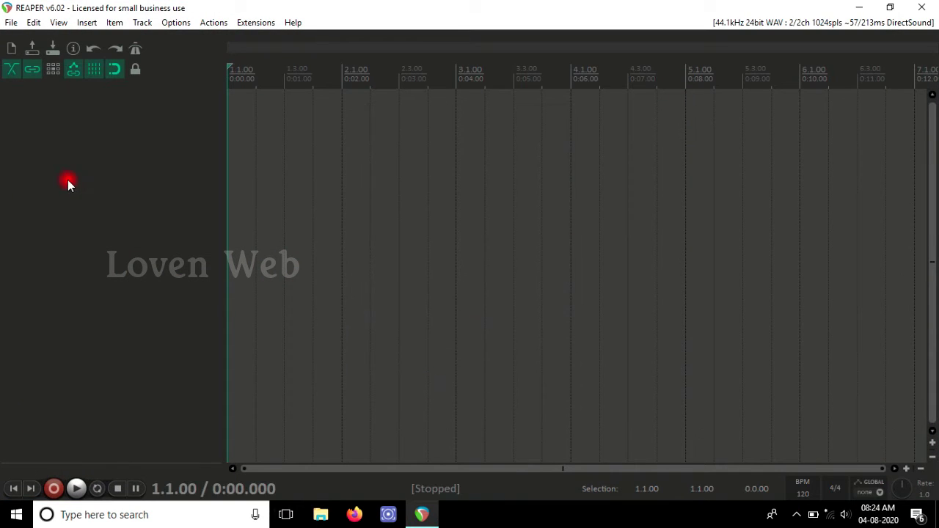
right_click(67, 180)
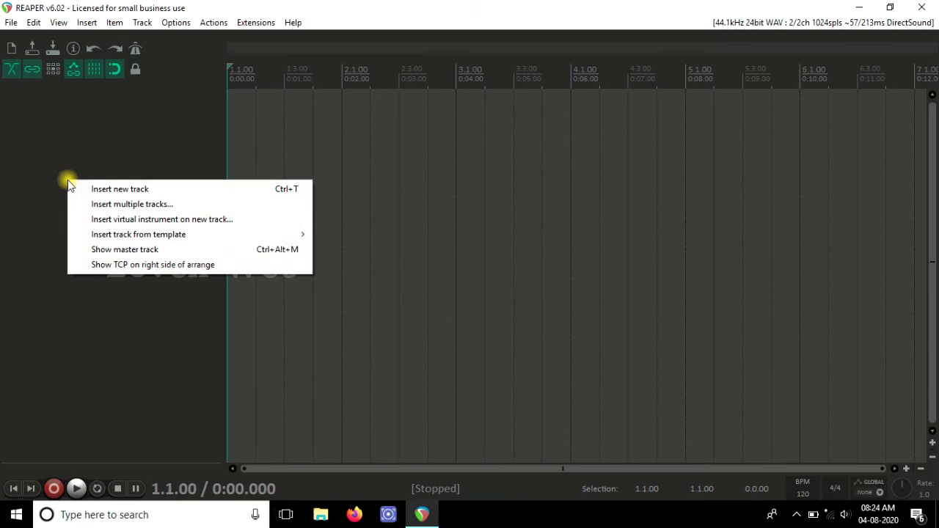
click(122, 220)
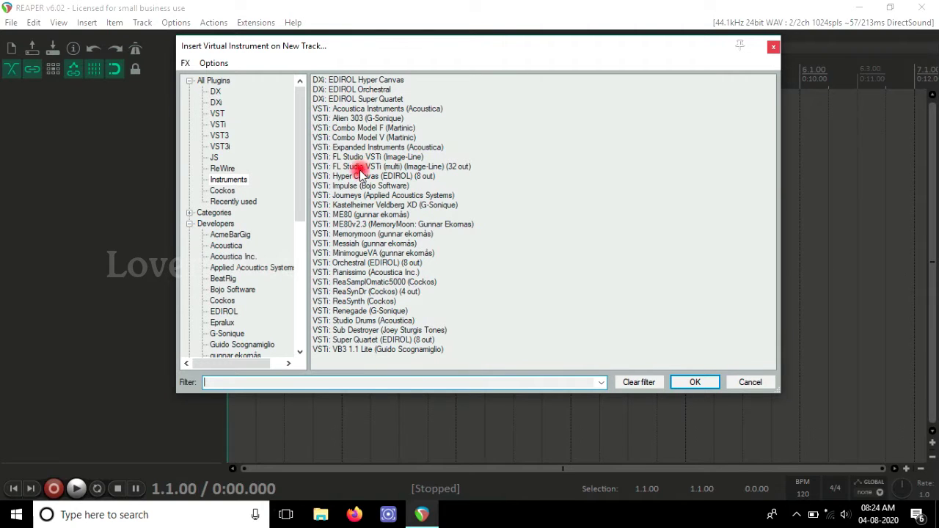
click(349, 273)
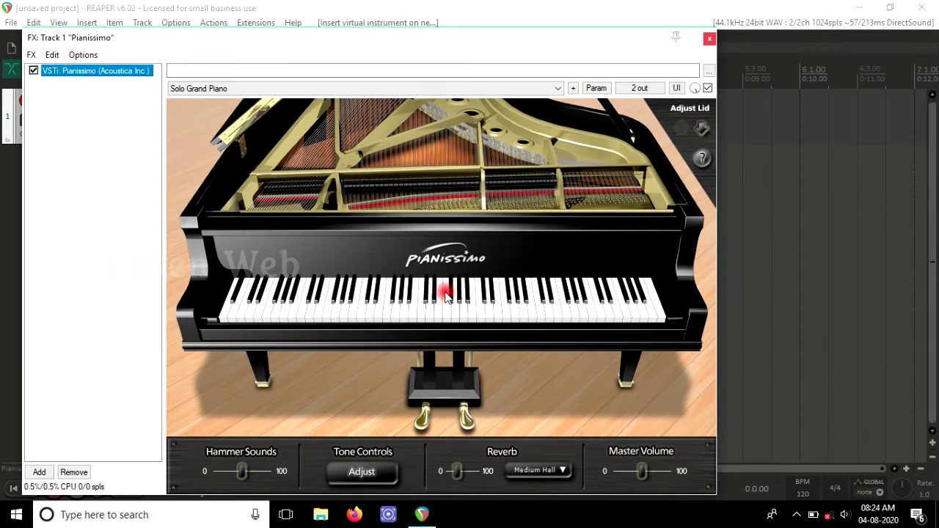
drag(398, 37, 588, 22)
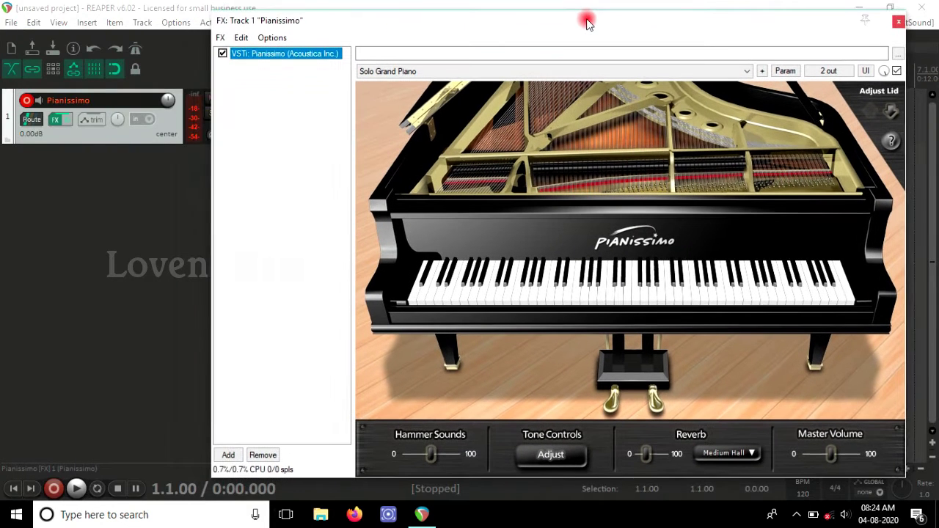
Audition a few single notes on the Pianissimo plugin's own piano keys.
click(229, 455)
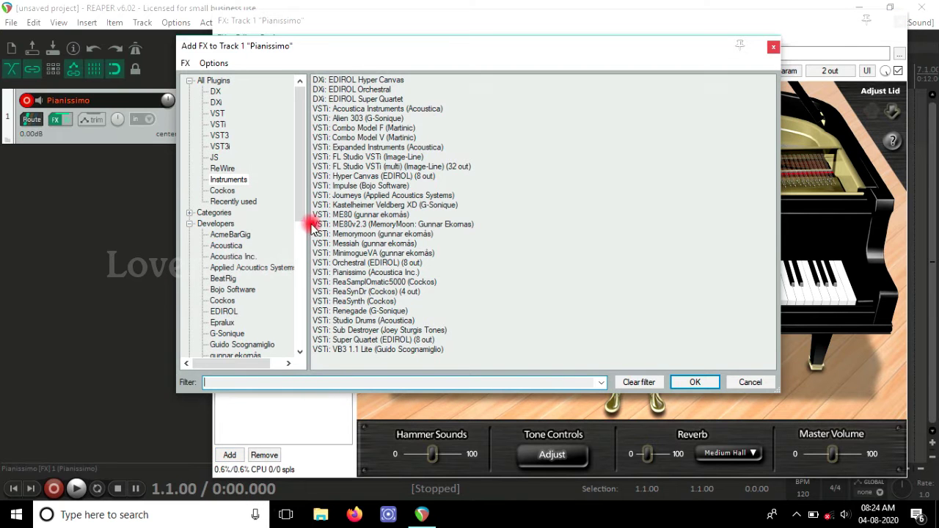
click(763, 383)
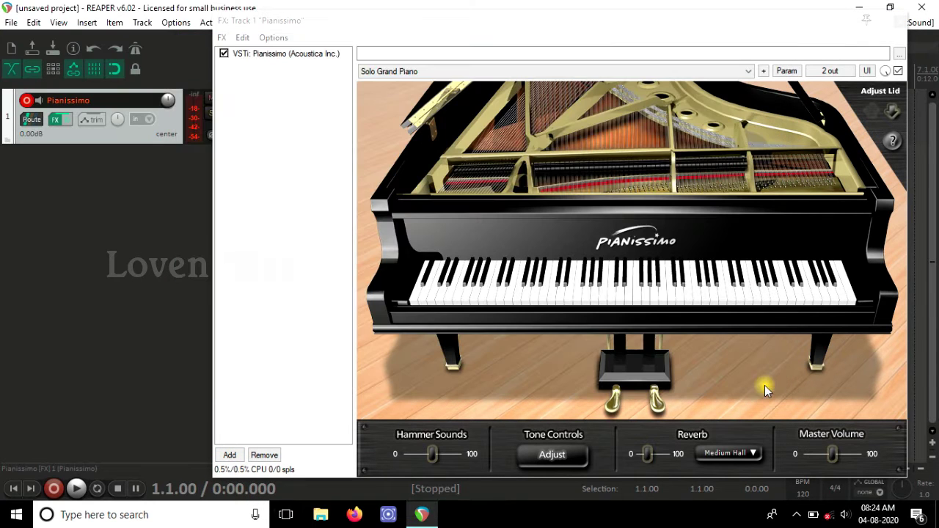
click(619, 305)
click(669, 301)
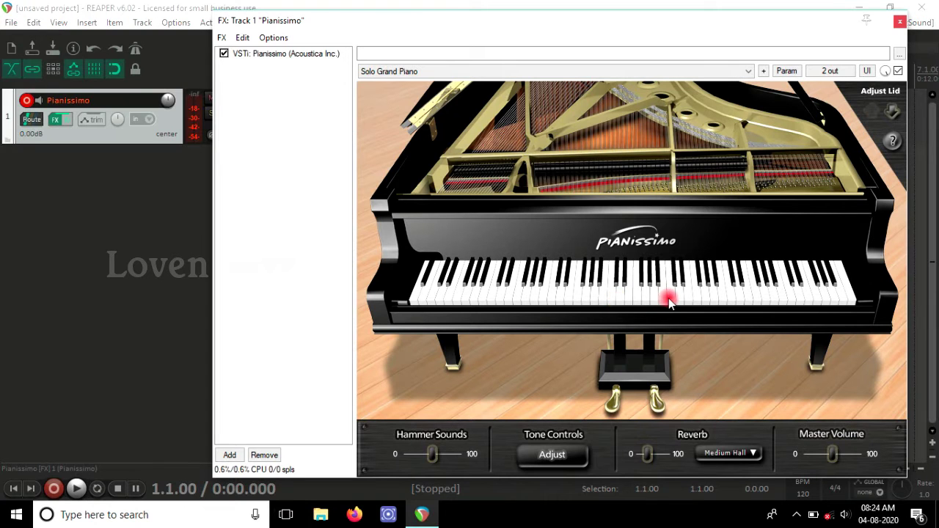
click(718, 301)
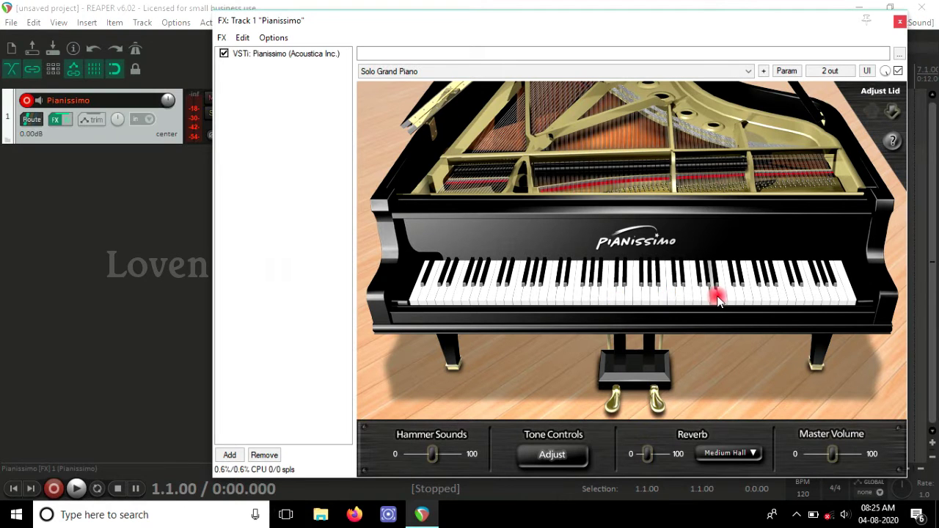
Open the virtual MIDI keyboard and play a three-note test chord through the Pianissimo track.
click(172, 136)
key(alt+b)
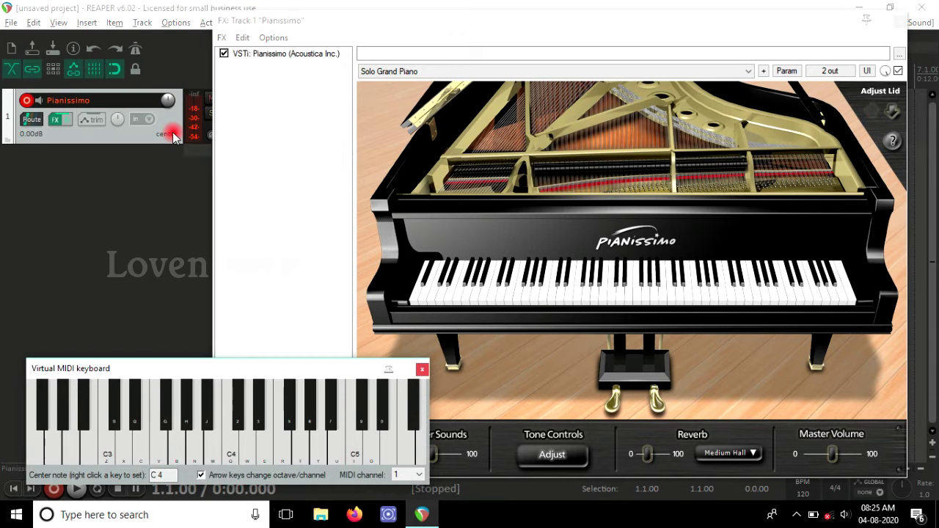
key(y)
key(r)
key(o)
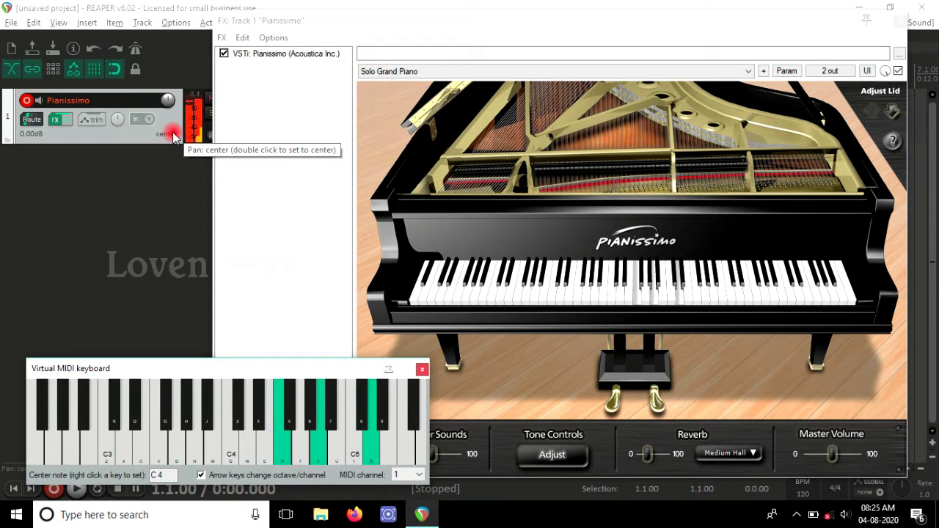
Move the virtual MIDI keyboard clear of the effects window's piano and play a short run of notes on it.
drag(122, 368, 105, 352)
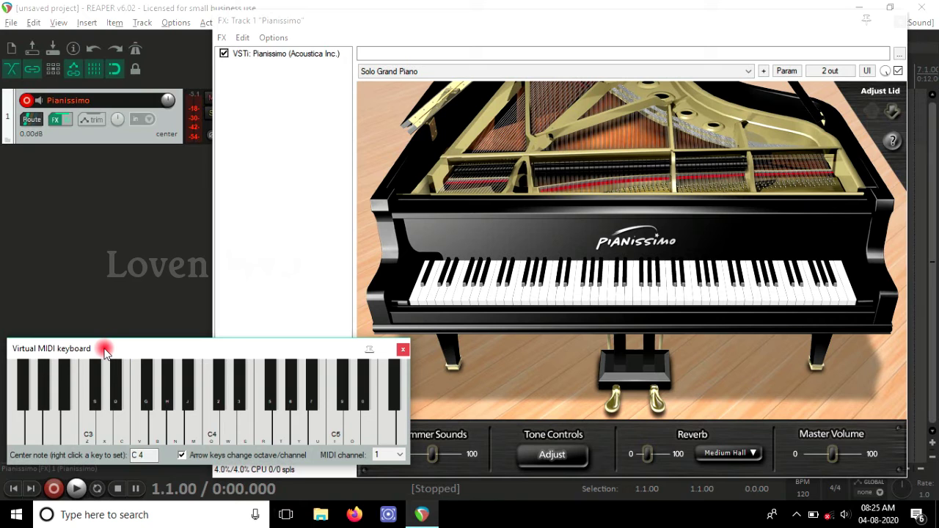
key(w)
key(u)
key(t)
key(e)
key(e)
key(r)
key(e)
key(r)
key(w)
key(e)
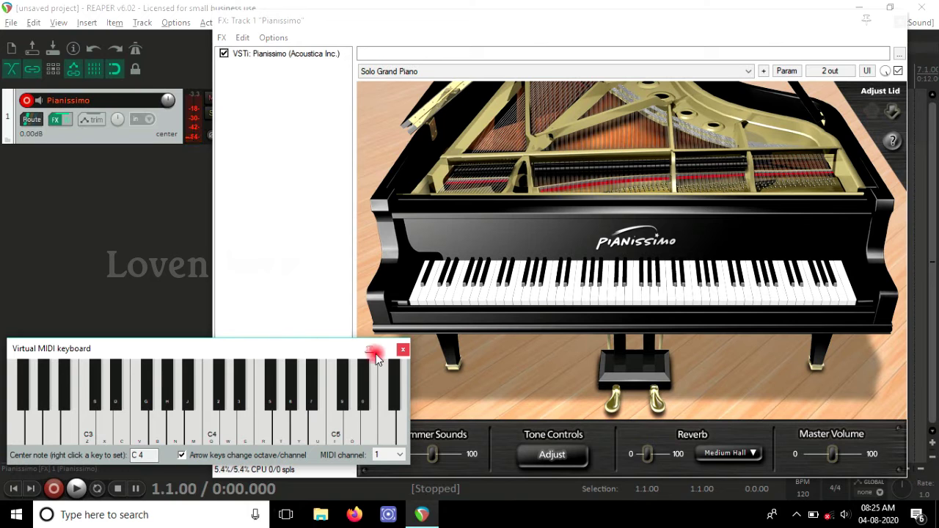
Add the Cockos ReaDelay effect to the Pianissimo track's FX chain.
click(311, 301)
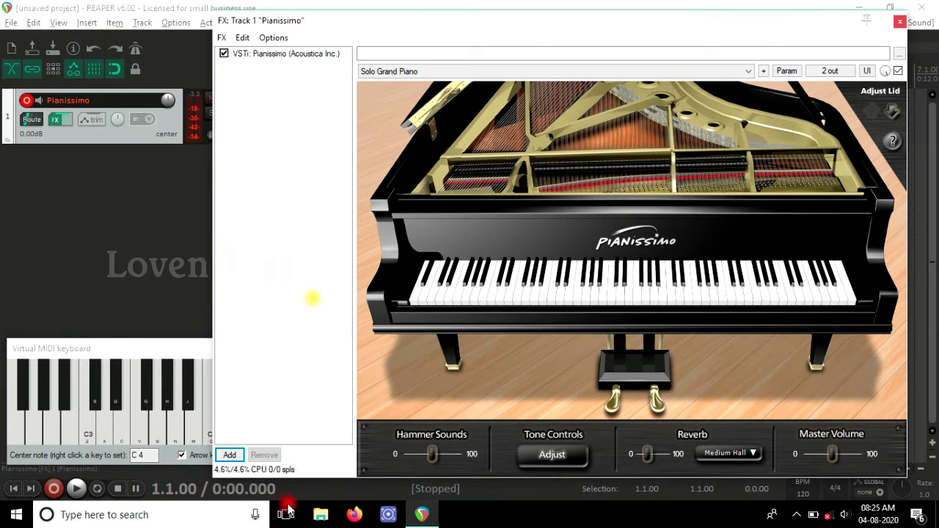
click(231, 455)
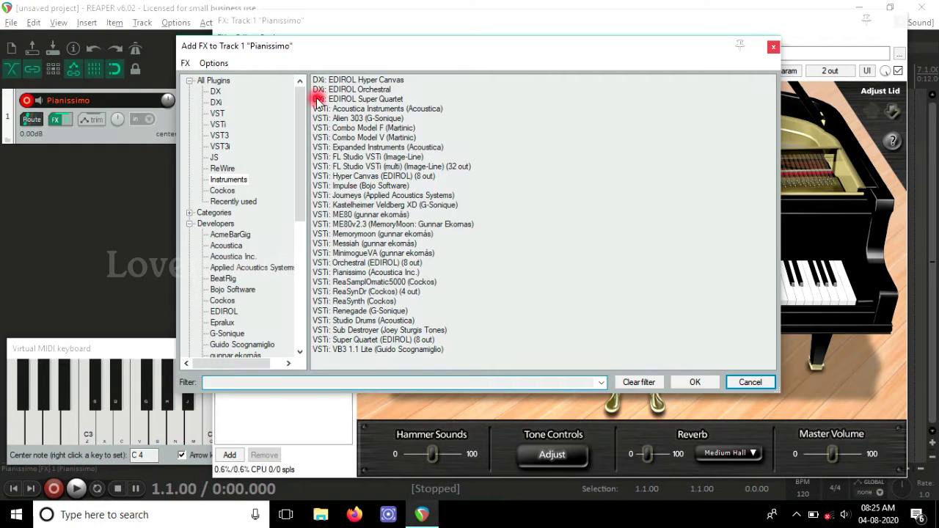
click(223, 139)
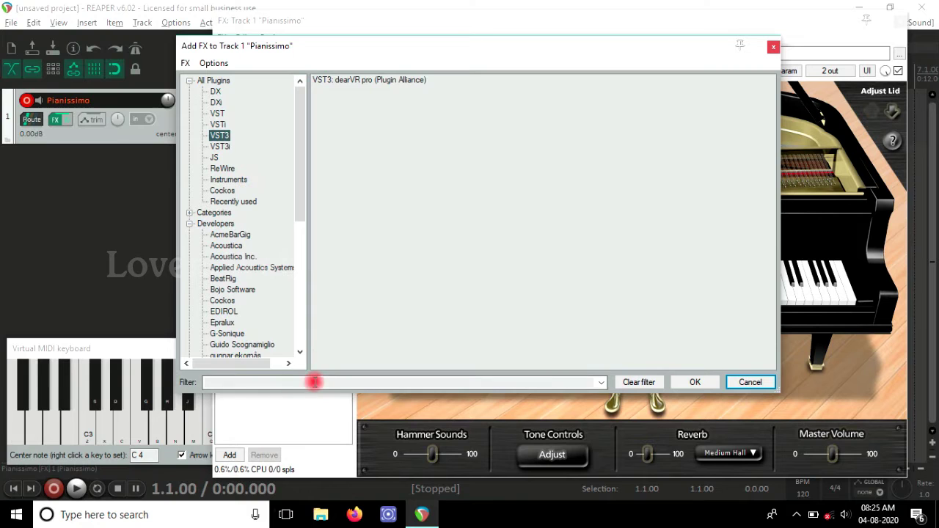
click(223, 190)
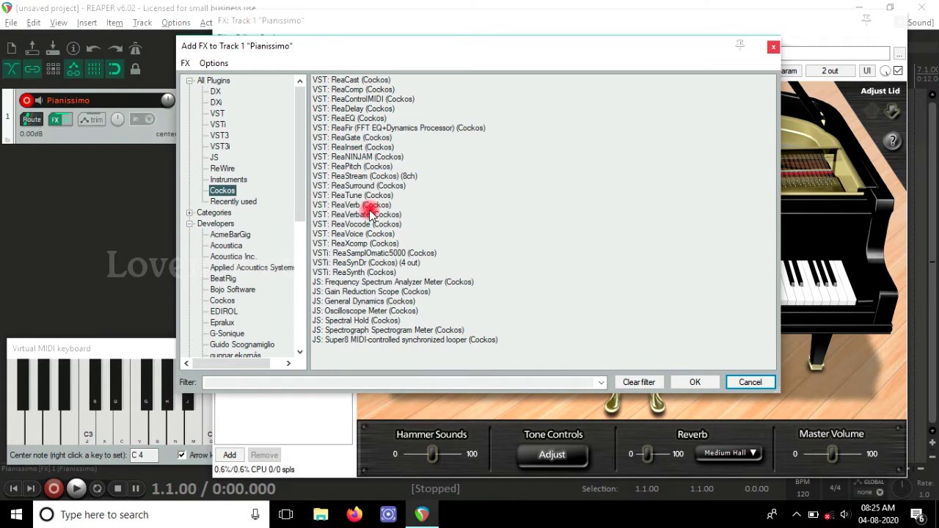
click(361, 90)
click(367, 99)
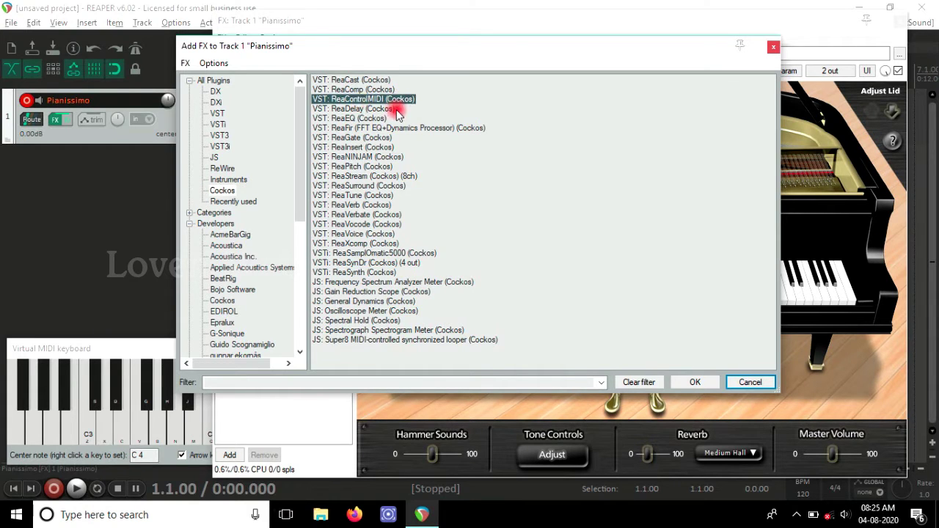
click(389, 110)
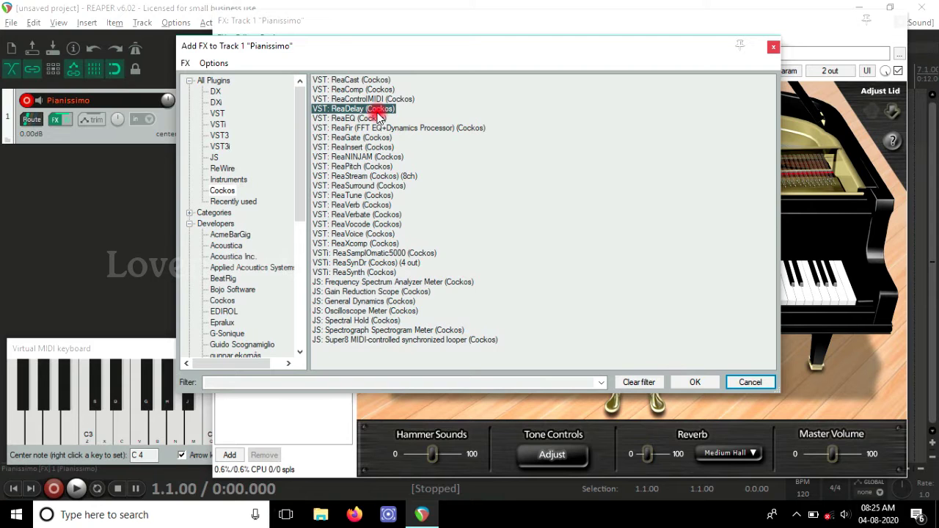
double_click(377, 114)
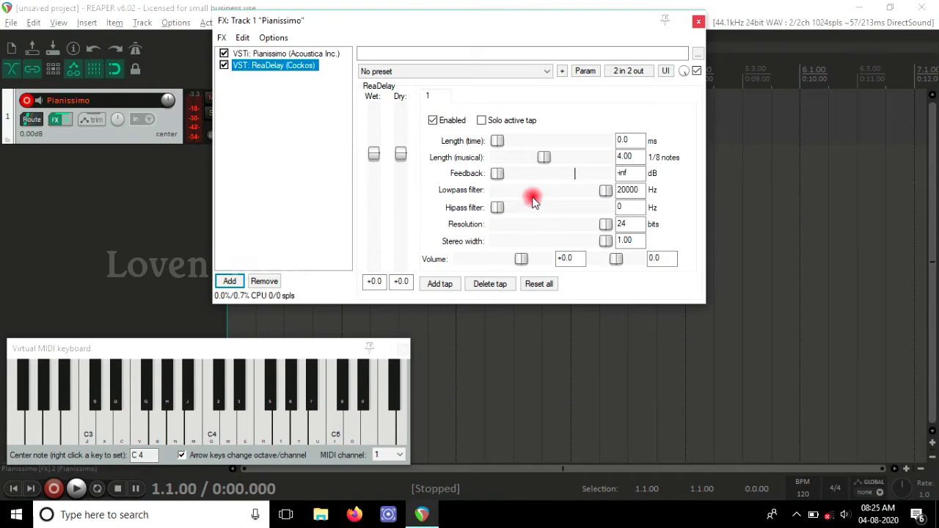
Load ReaDelay's "stock - large room" preset and audition it with several notes on the virtual MIDI keyboard.
click(501, 71)
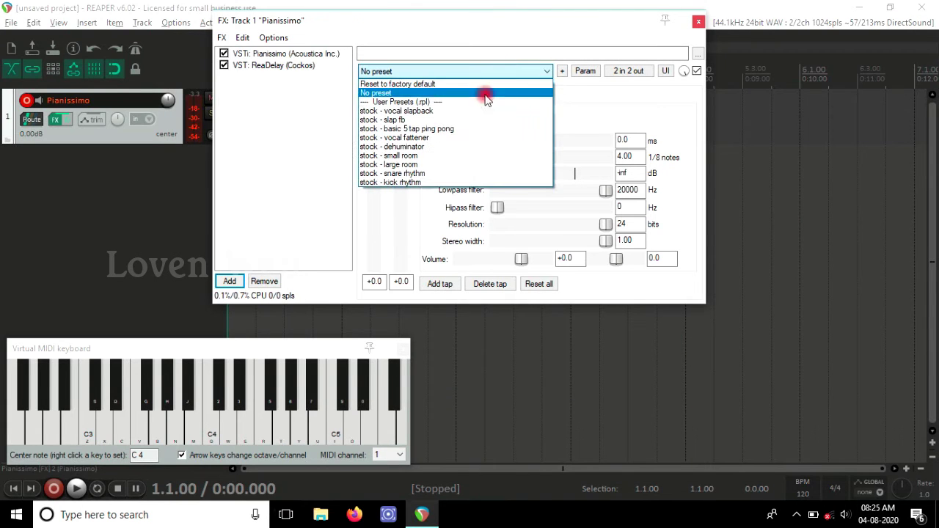
click(440, 164)
click(246, 419)
click(304, 442)
click(345, 437)
click(217, 419)
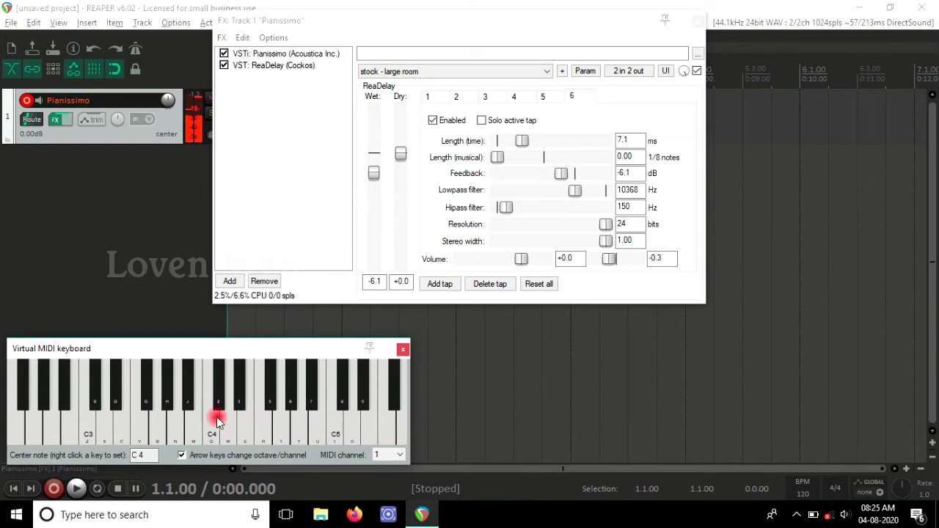
click(216, 418)
click(250, 418)
Set ReaDelay to the "stock - snare rhythm" preset and play test notes on the virtual MIDI keyboard.
click(406, 72)
key(Down)
key(Down)
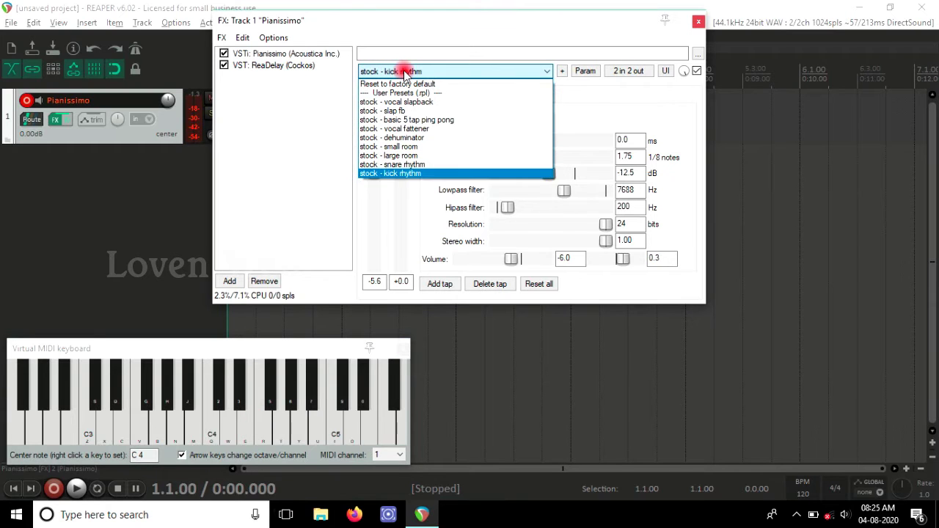
key(Up)
click(406, 72)
click(357, 404)
click(351, 436)
key(u)
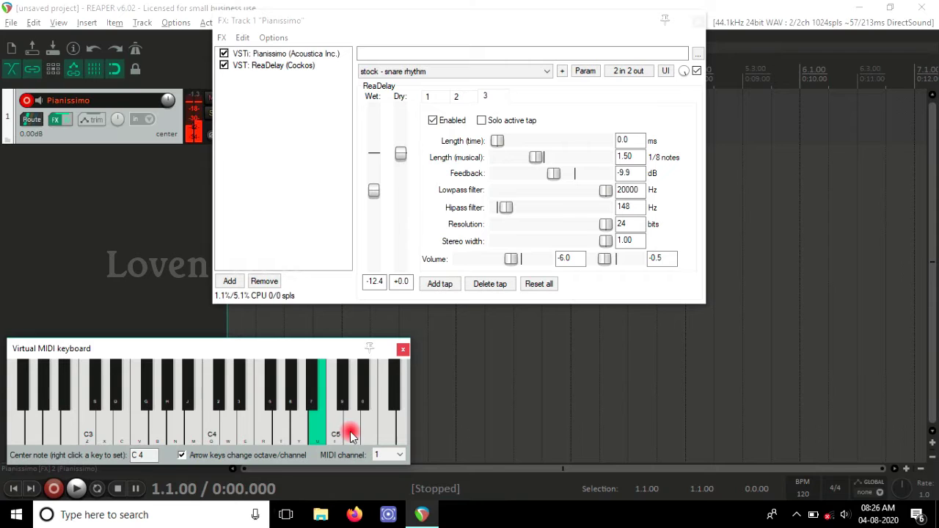
key(r)
click(351, 436)
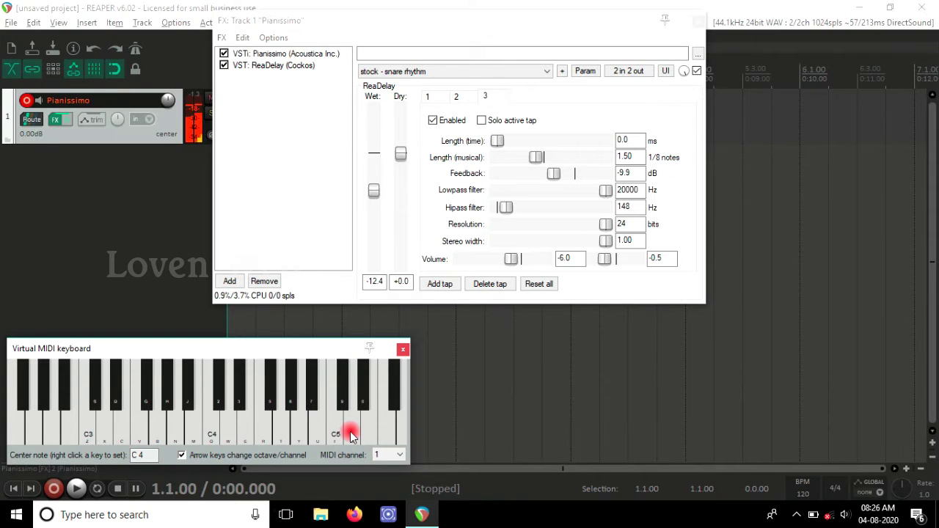
Compare the piano sound with ReaDelay bypassed and re-enabled by playing notes on the virtual MIDI keyboard.
click(225, 65)
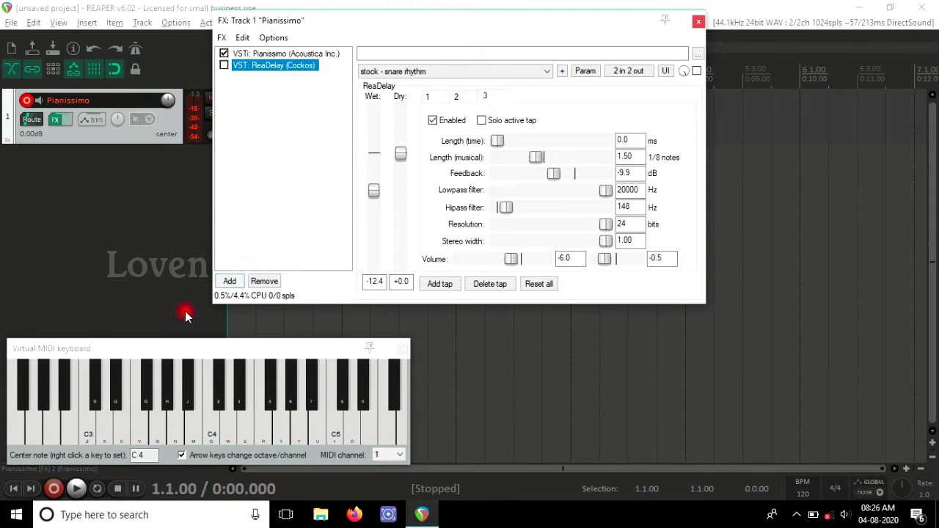
click(214, 351)
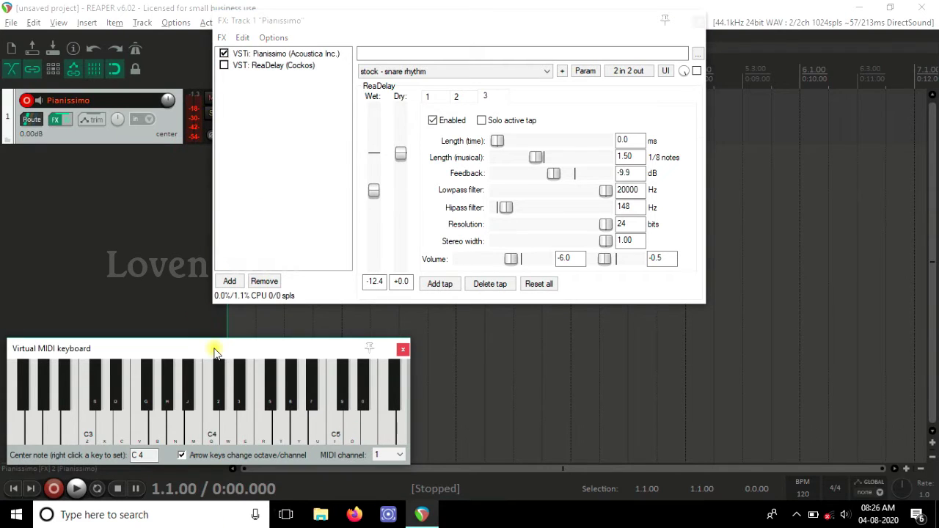
key(u)
click(224, 66)
click(271, 358)
key(u)
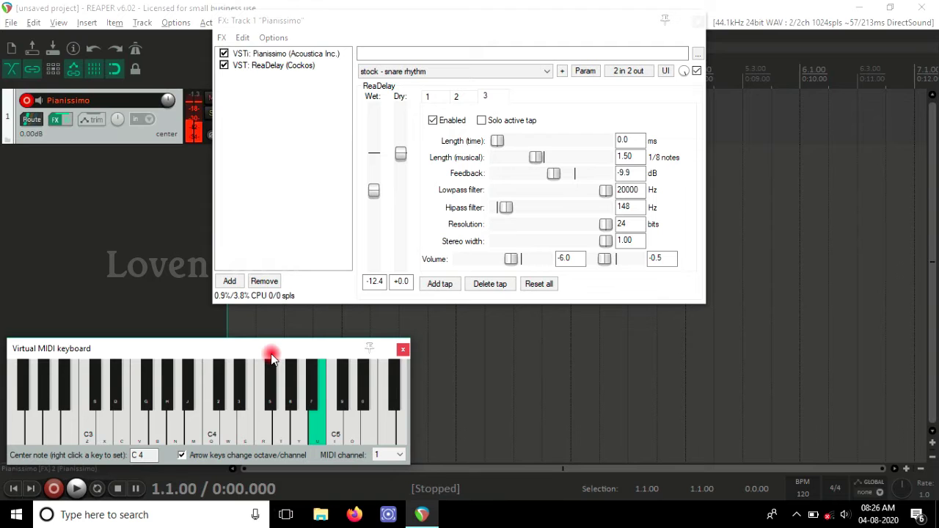
key(t)
key(y)
key(r)
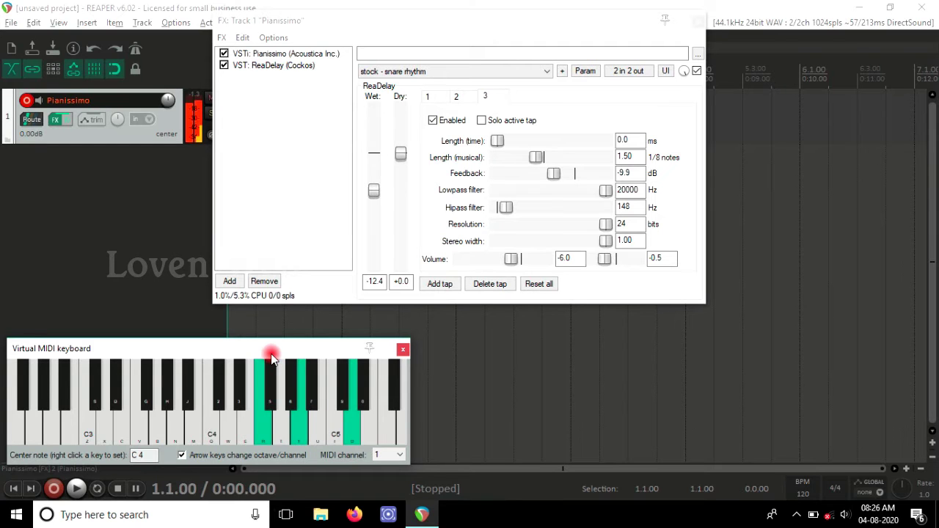
Add the Cockos ReaVerb effect to the Pianissimo track's FX chain and load its "sweetverbo" preset.
click(232, 281)
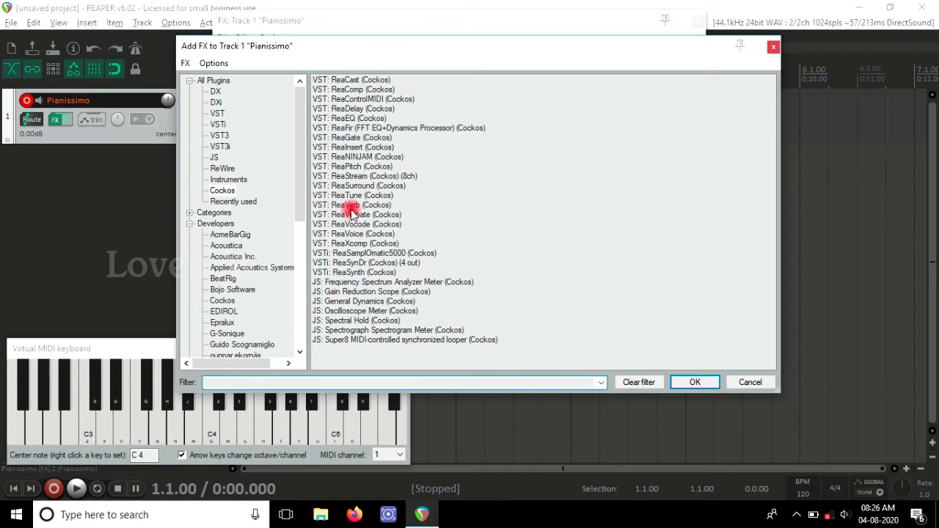
double_click(352, 207)
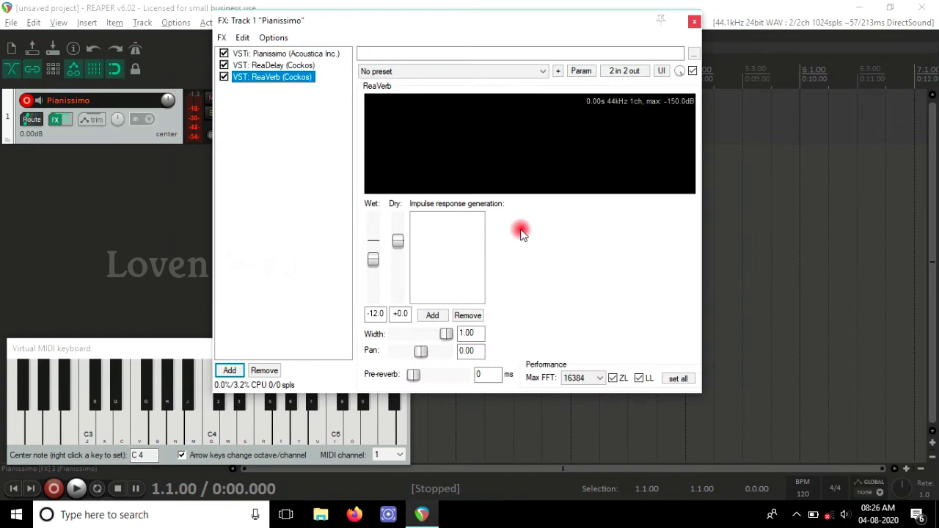
click(480, 73)
key(Down)
key(Down)
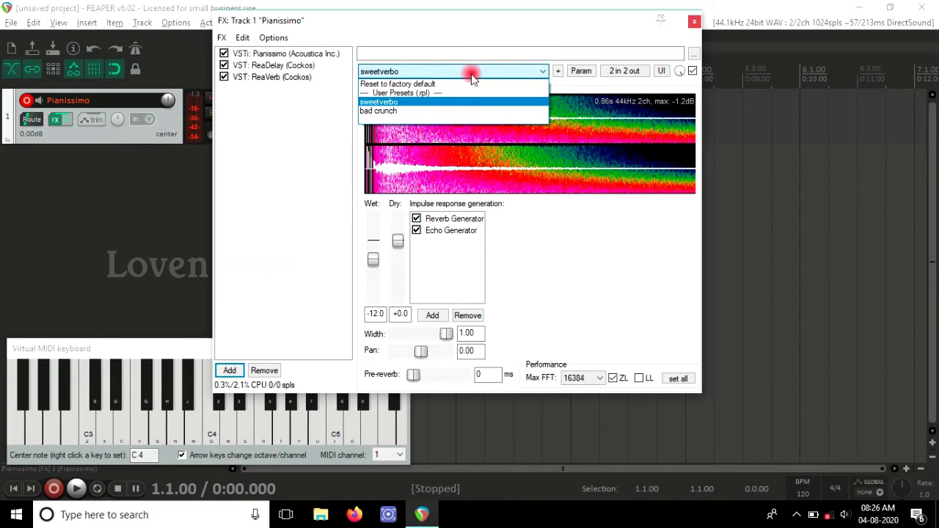
key(Return)
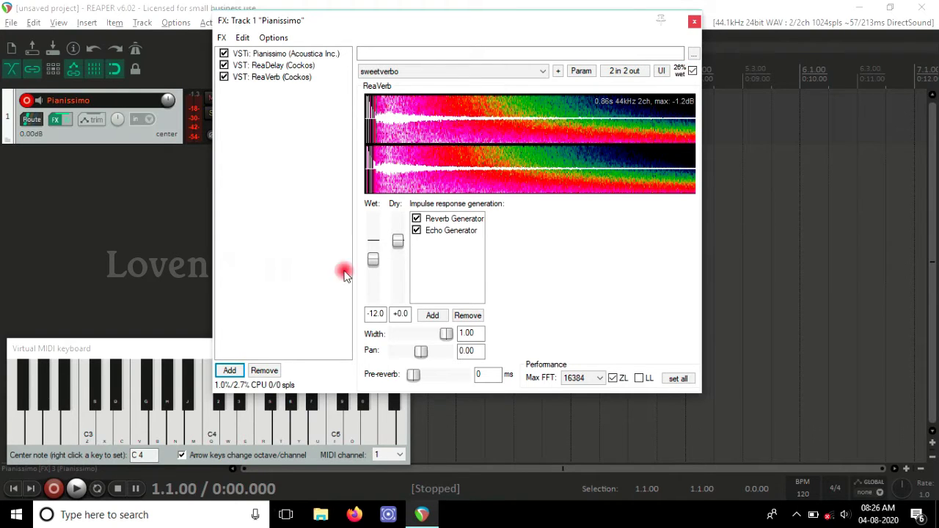
Audition ReaVerb's "sweetverbo" preset by playing several notes on the virtual MIDI keyboard.
click(165, 351)
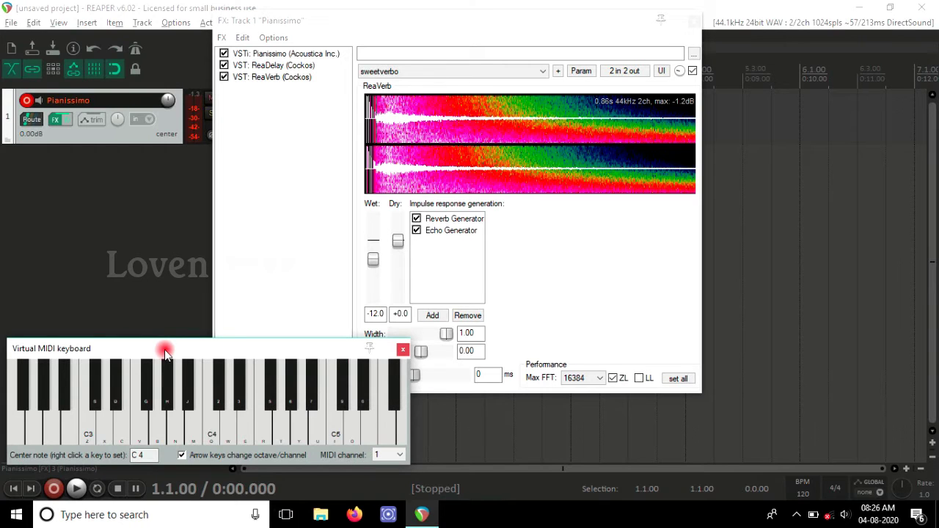
key(y)
key(r)
key(o)
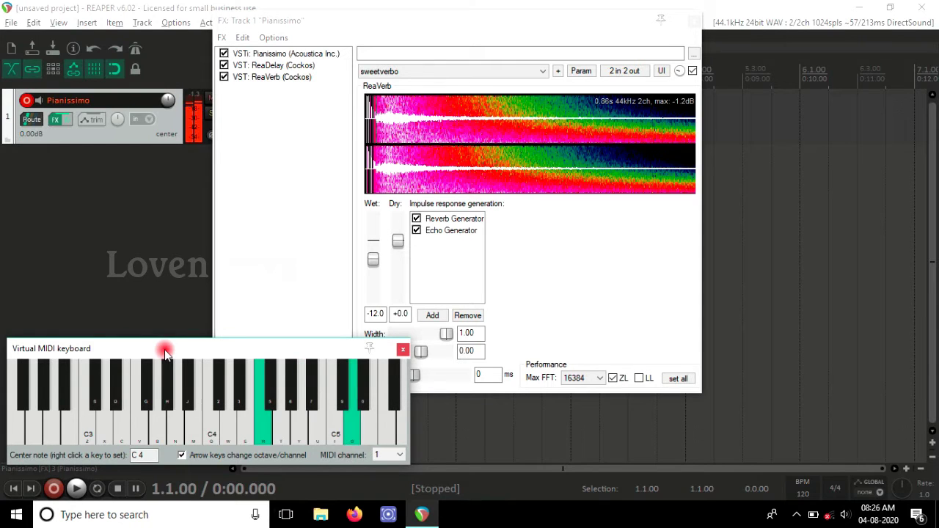
key(t)
key(e)
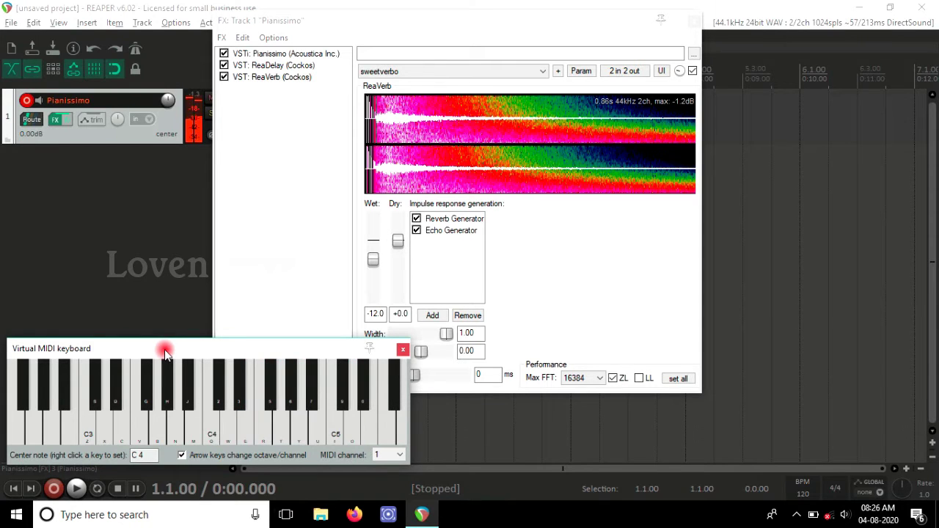
key(c)
key(m)
key(v)
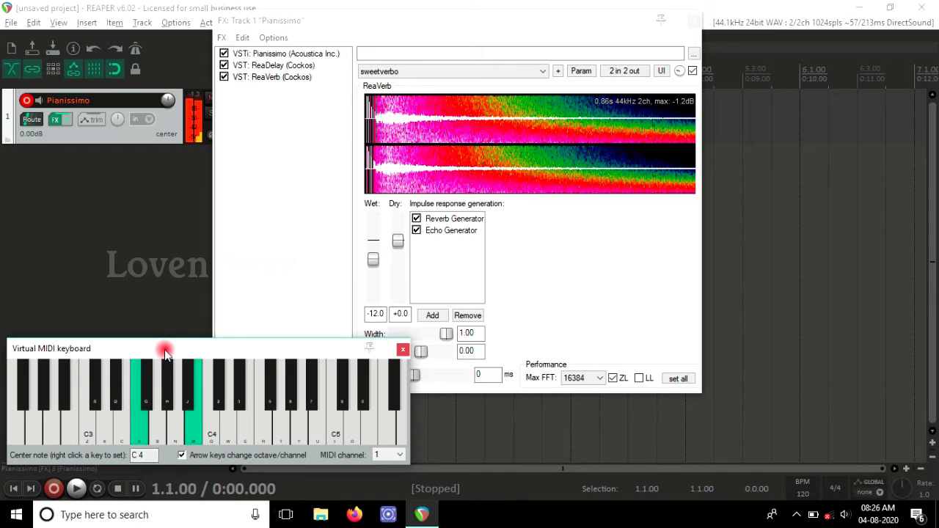
Adjust ReaVerb's wet mix to 67% while testing the reverb with notes on the virtual MIDI keyboard.
click(678, 70)
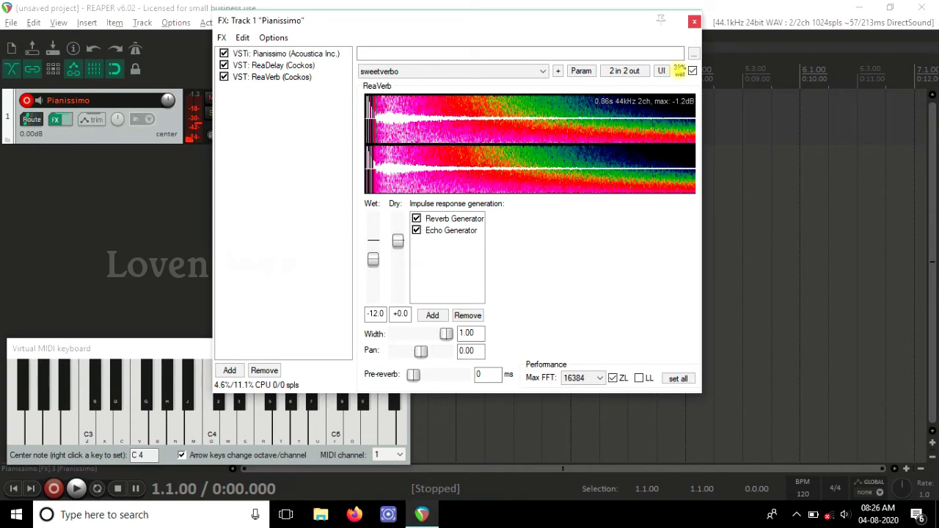
click(178, 350)
key(v)
key(q)
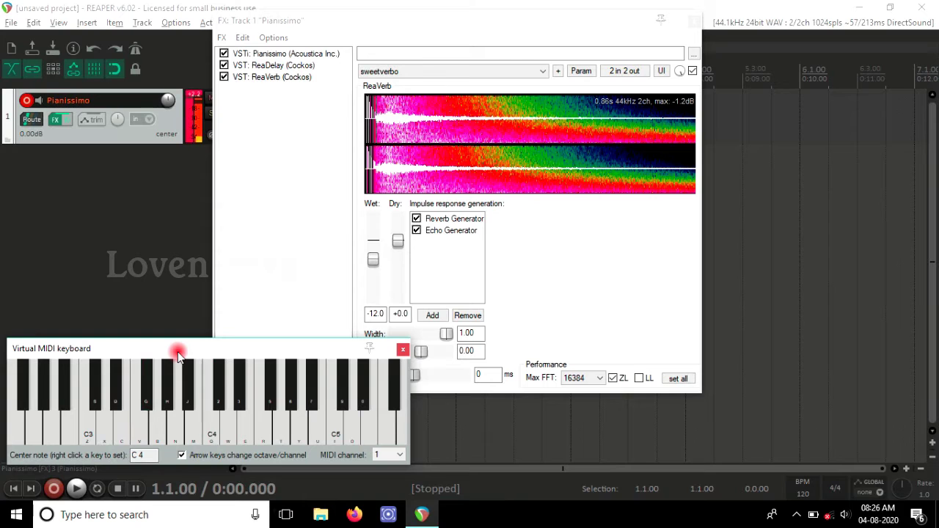
key(b)
key(x)
key(c)
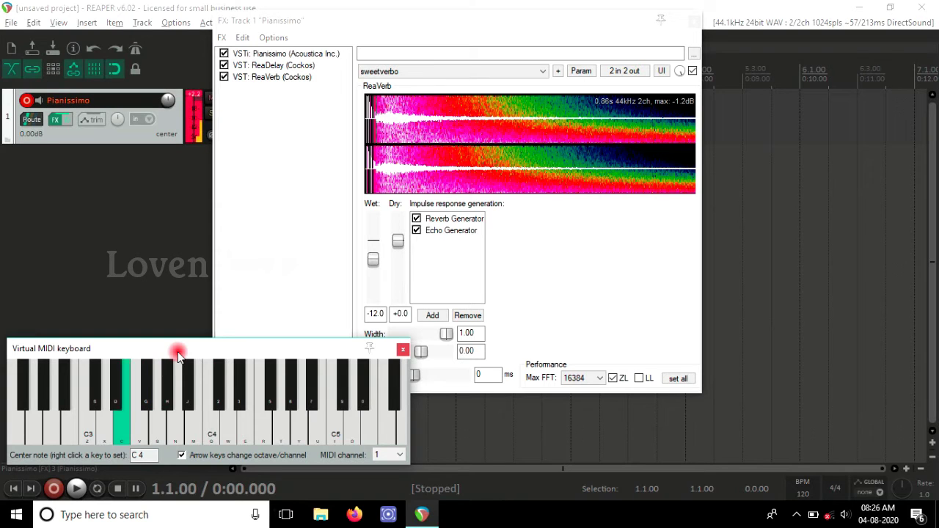
key(u)
key(t)
key(o)
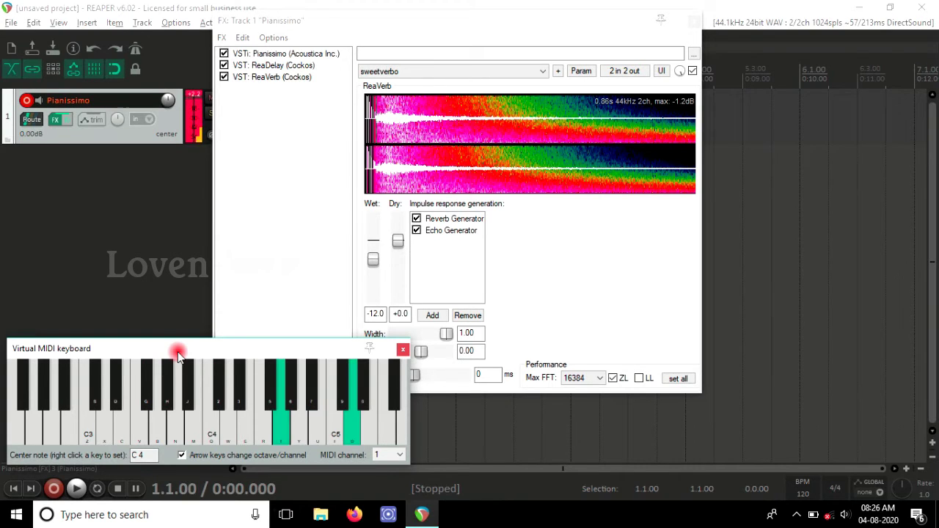
key(y)
key(r)
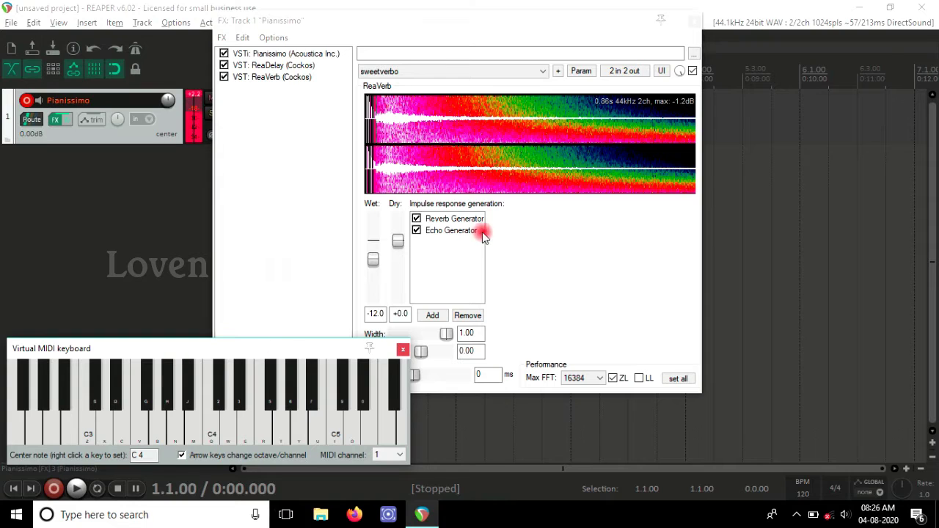
click(680, 70)
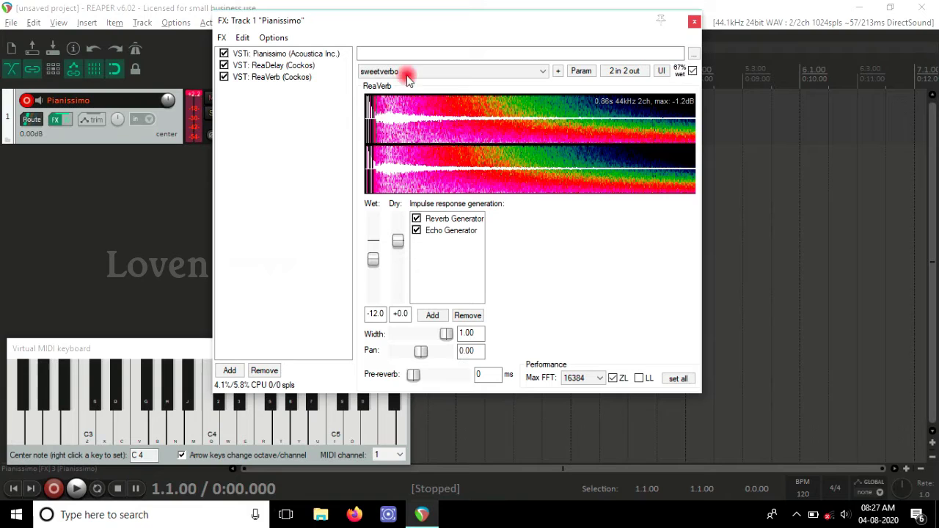
Compare the dry piano with the effects alone by toggling plugin bypasses and playing notes, ending with all three plugins enabled.
click(224, 65)
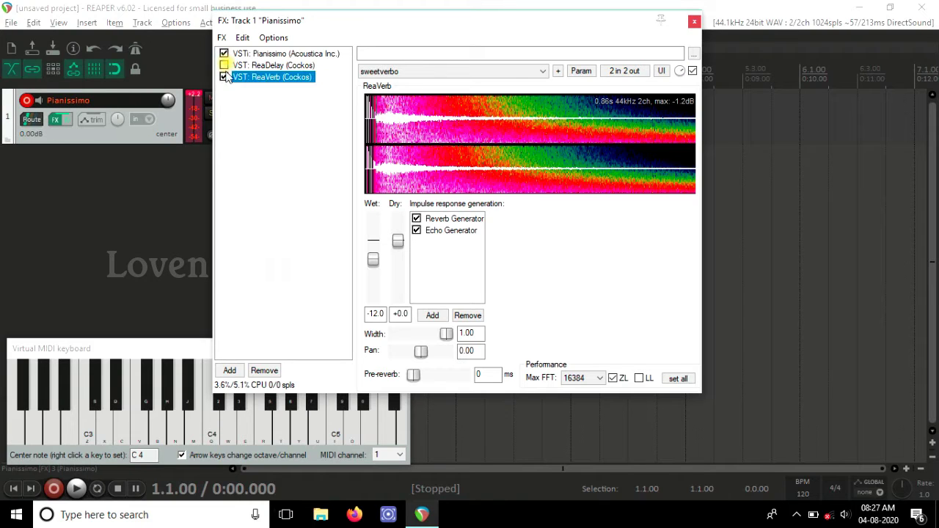
click(228, 414)
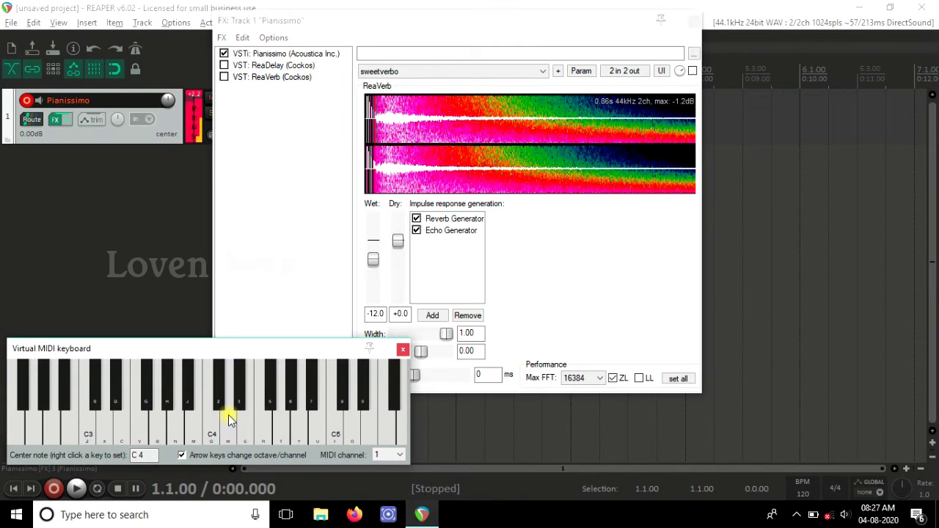
click(224, 55)
click(225, 66)
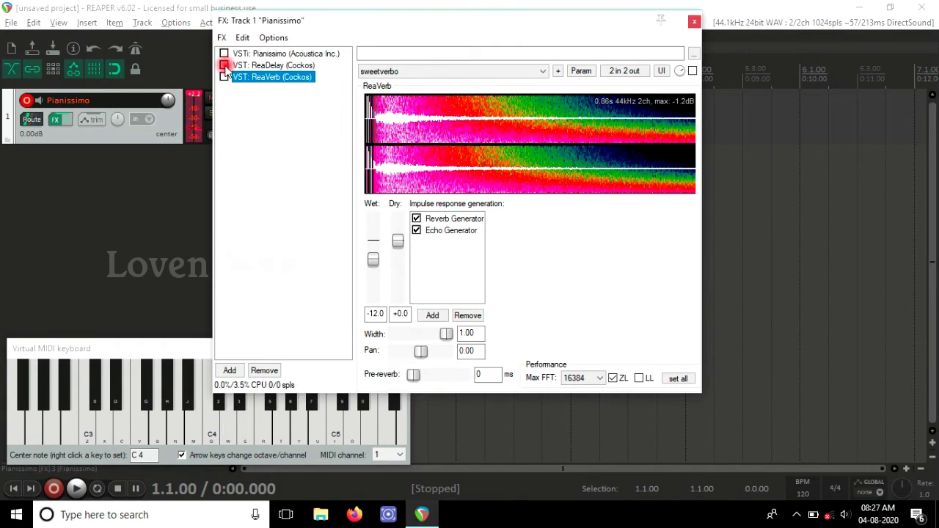
click(224, 77)
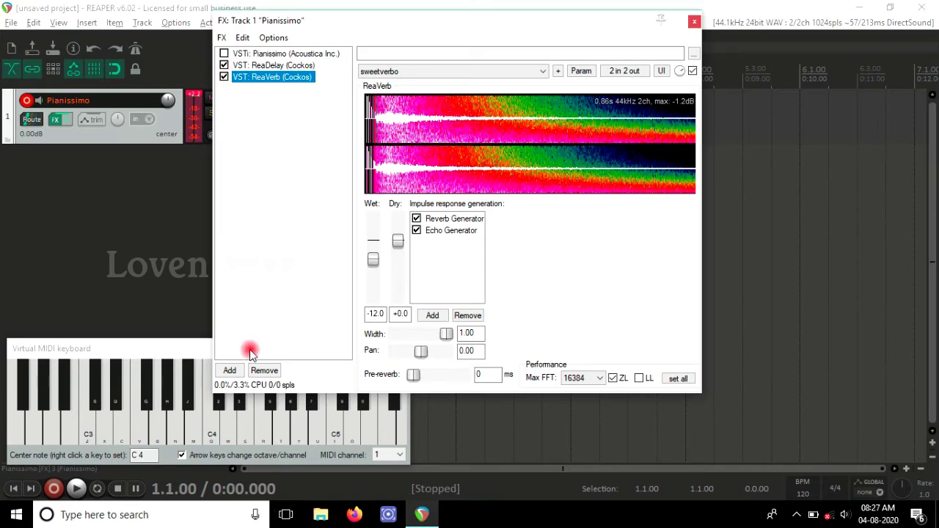
click(259, 421)
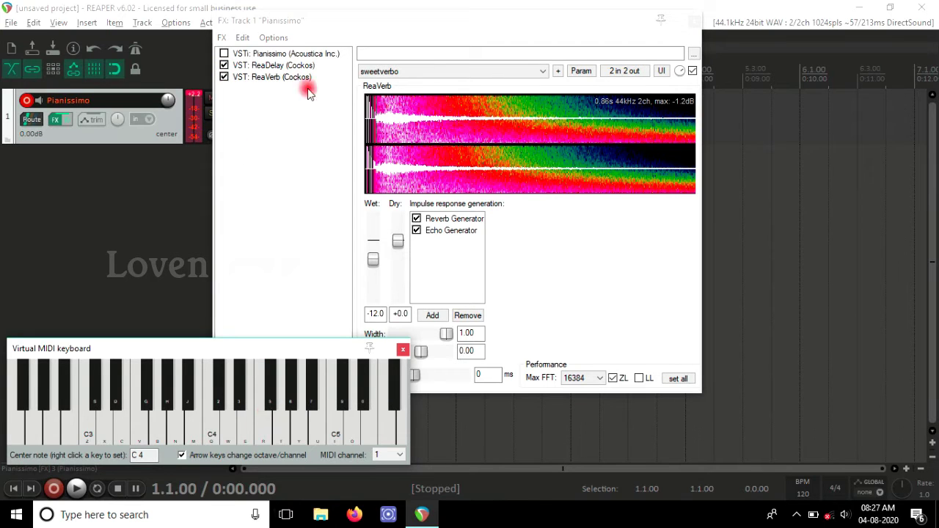
click(225, 55)
Try Pianissimo below ReaDelay and ReaVerb in the FX chain, view each plugin, and return Pianissimo to first place.
click(277, 55)
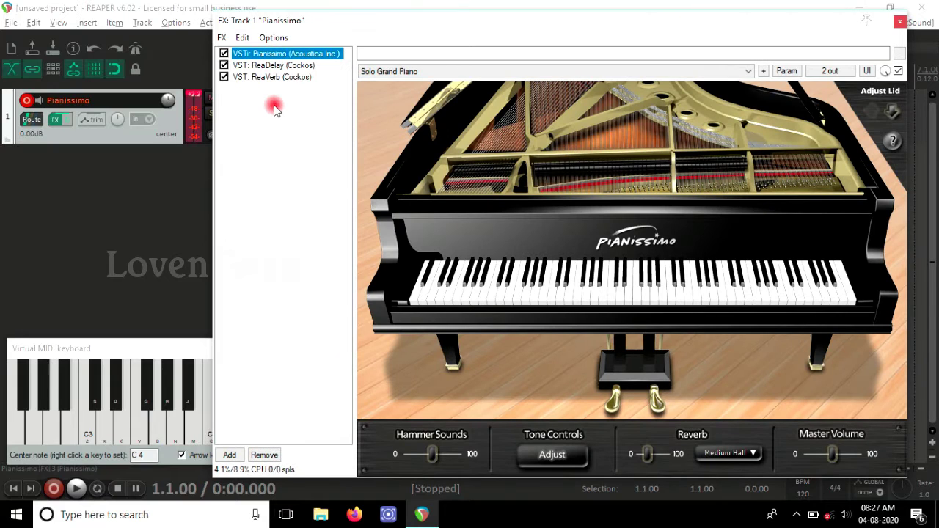
drag(278, 63, 279, 88)
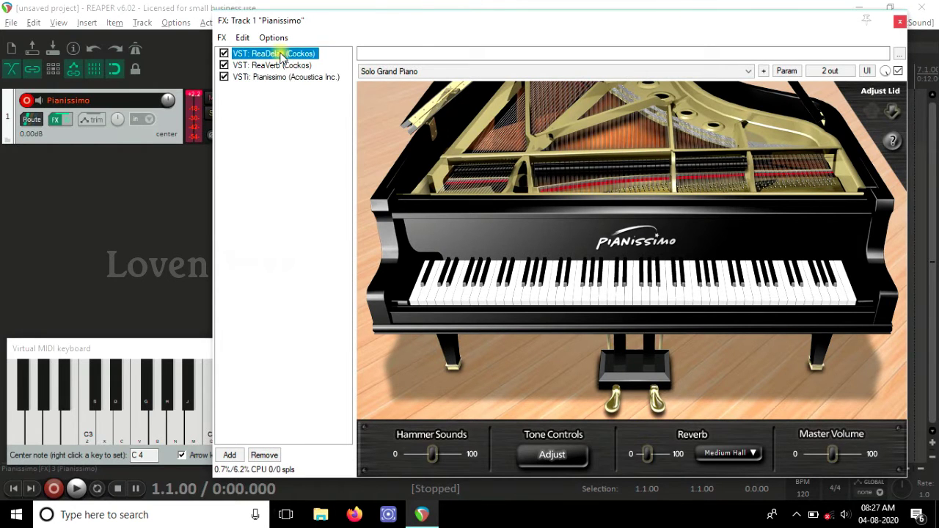
click(281, 56)
click(277, 65)
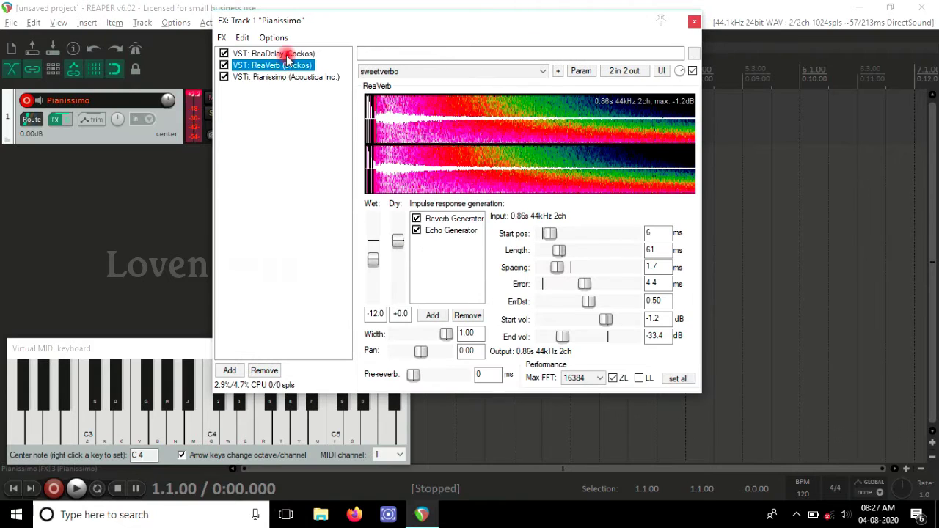
click(286, 78)
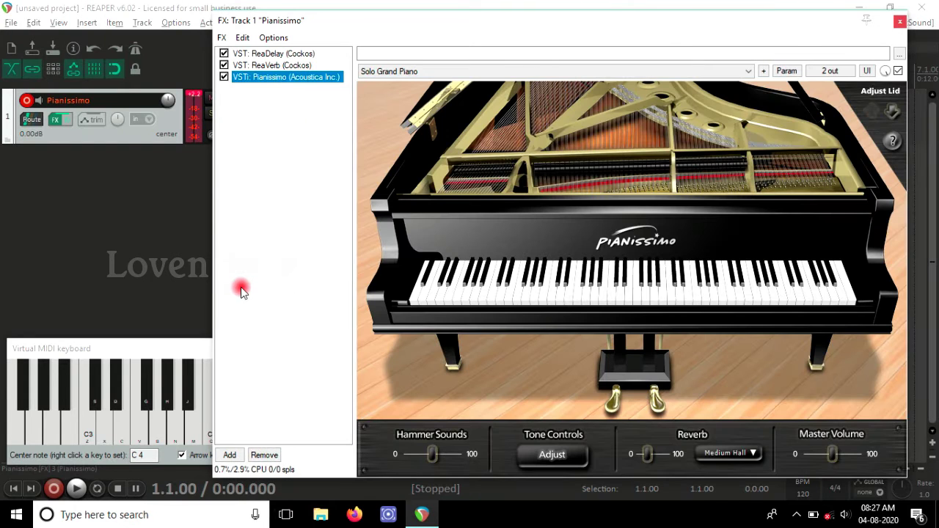
drag(286, 83, 289, 57)
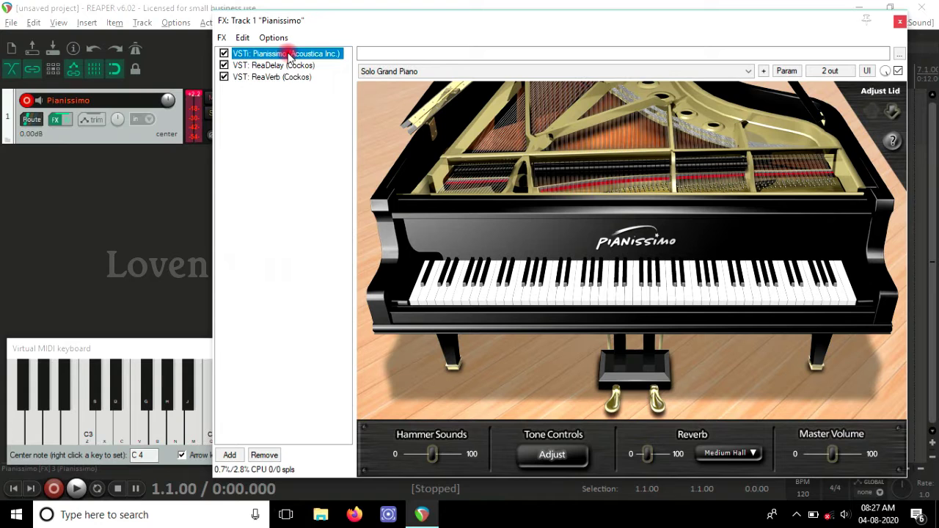
Move Pianissimo to the end of the FX chain and play test notes on the virtual MIDI keyboard.
drag(290, 58, 286, 94)
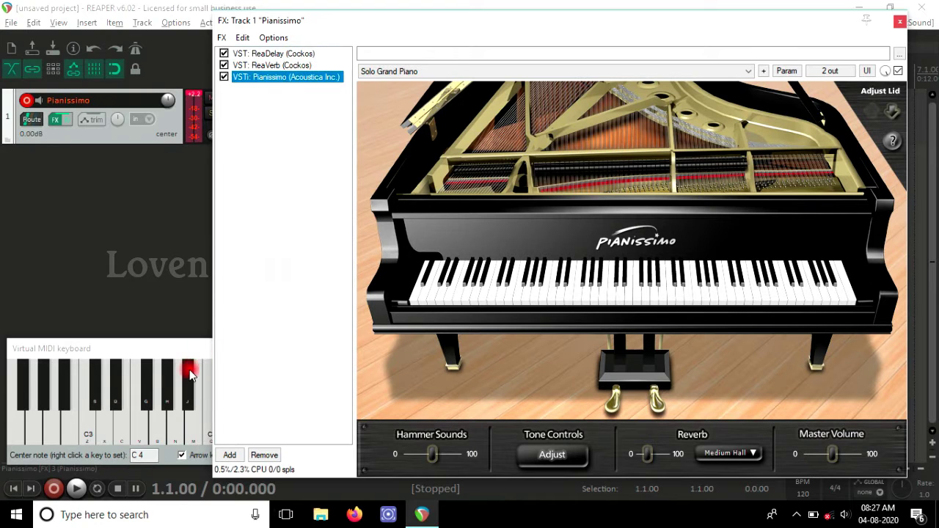
click(190, 375)
click(267, 391)
click(356, 444)
click(307, 446)
click(302, 443)
Move ReaVerb after Pianissimo in the FX chain and play a few notes to hear the reverb.
click(252, 66)
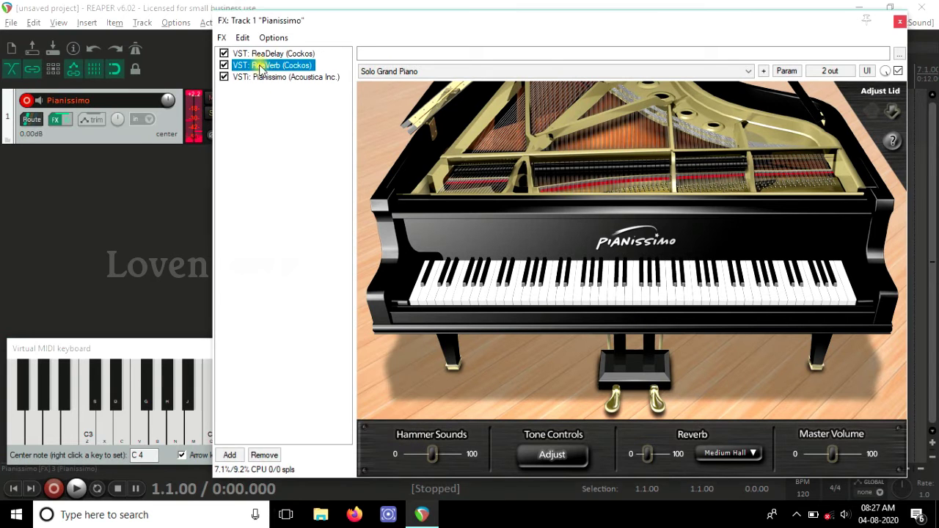
drag(261, 95, 260, 96)
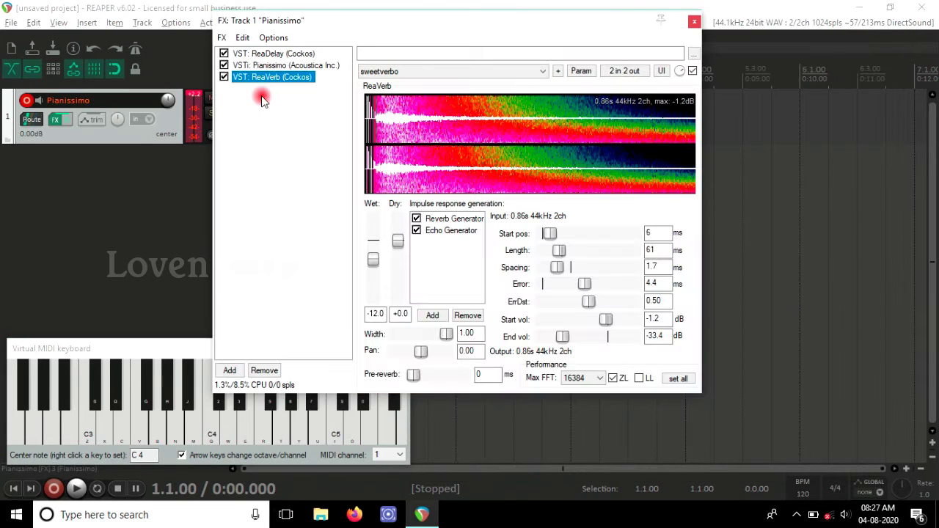
click(248, 430)
click(295, 431)
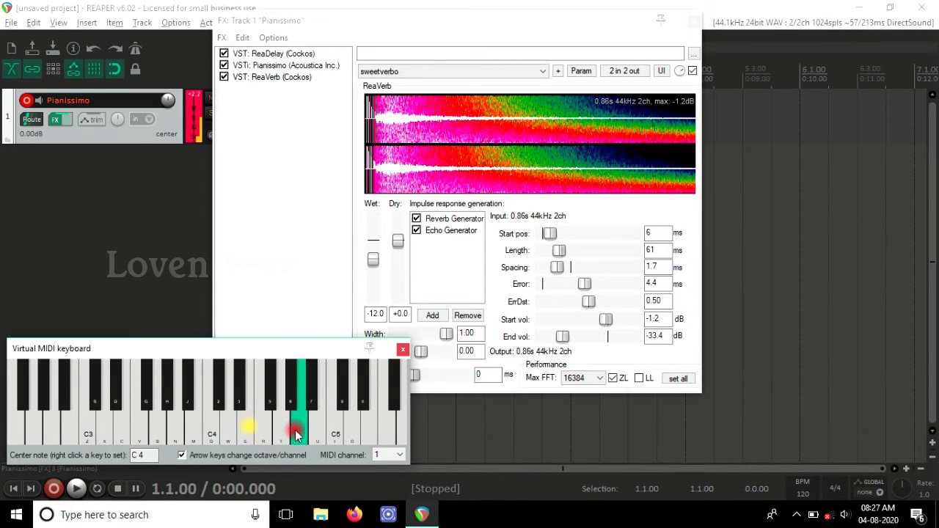
Reorder the FX chain to ReaVerb, Pianissimo, ReaDelay and play test notes on the virtual MIDI keyboard.
click(297, 78)
drag(297, 79, 282, 107)
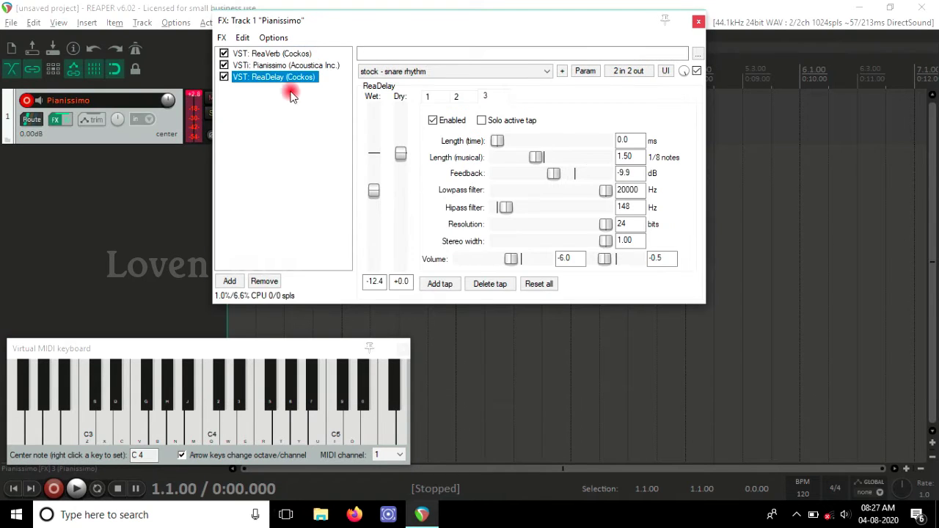
click(245, 421)
click(247, 424)
Arrange the FX chain as Pianissimo, ReaDelay, ReaVerb and play a short run of notes on the virtual MIDI keyboard.
click(272, 57)
drag(271, 57, 270, 91)
click(270, 439)
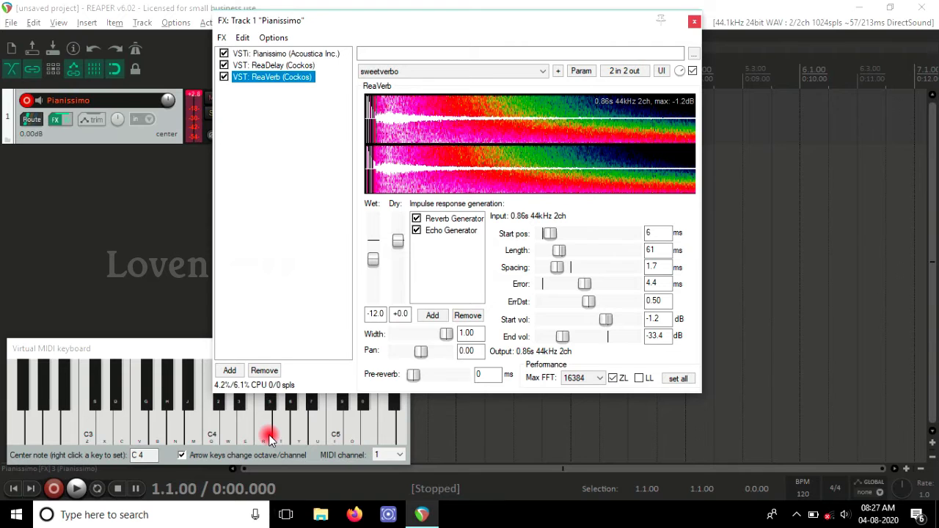
click(285, 439)
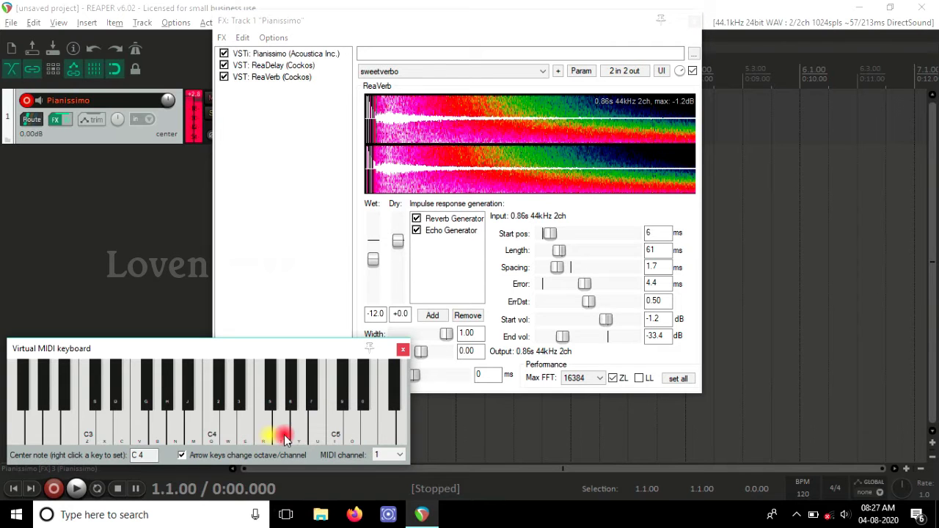
click(284, 439)
click(245, 438)
click(227, 438)
click(246, 437)
click(265, 438)
click(332, 222)
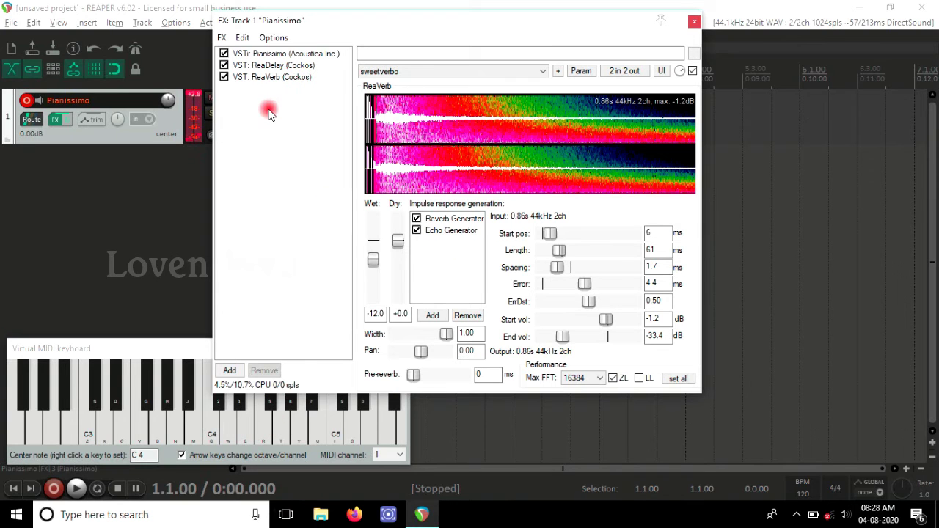
Add the VSTi Super Quartet (EDIROL) instrument after ReaVerb in the Pianissimo track's FX chain.
click(273, 55)
click(292, 66)
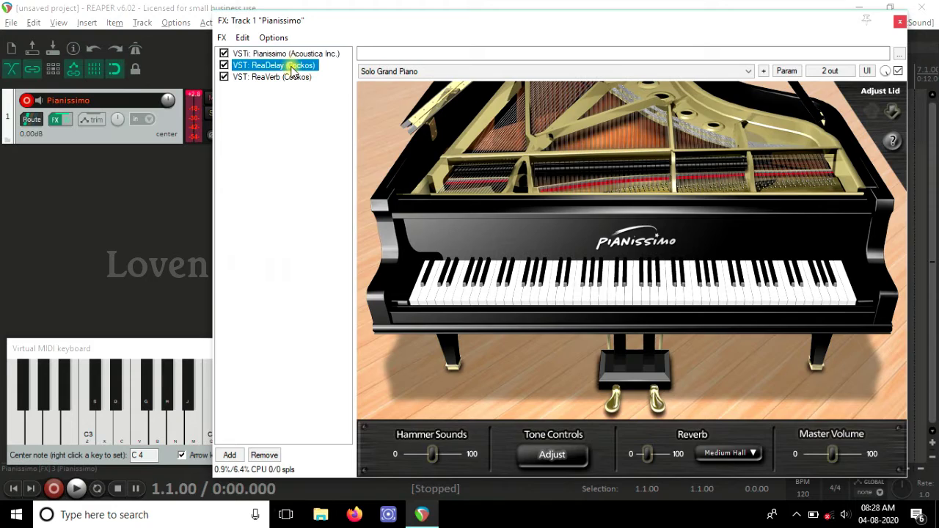
click(292, 78)
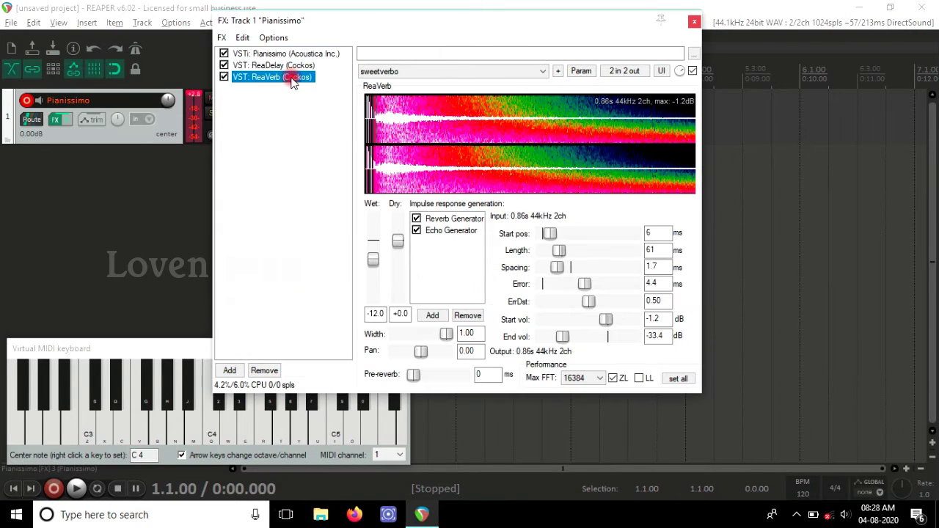
click(236, 369)
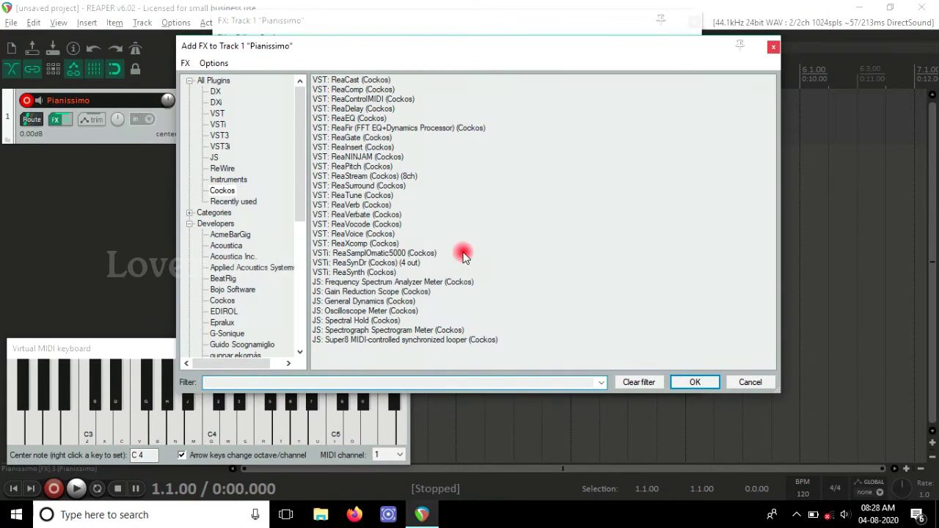
click(218, 113)
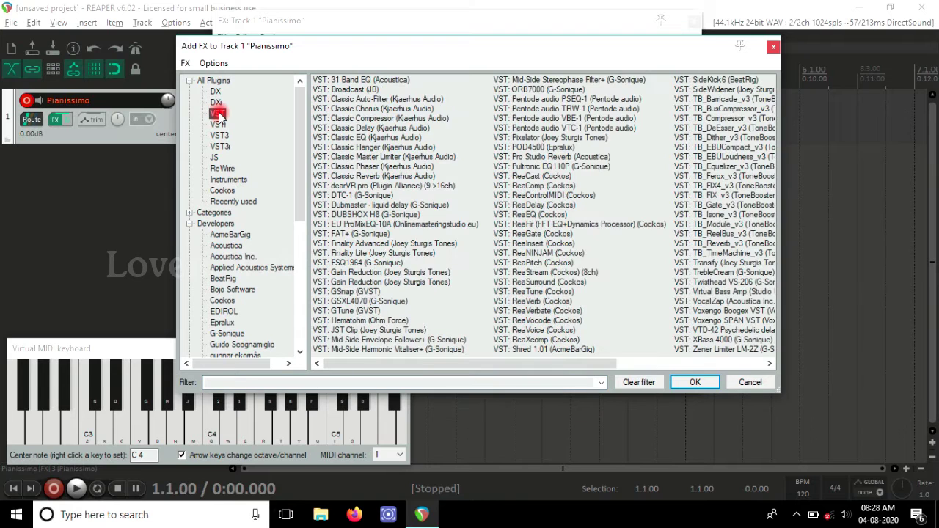
click(226, 182)
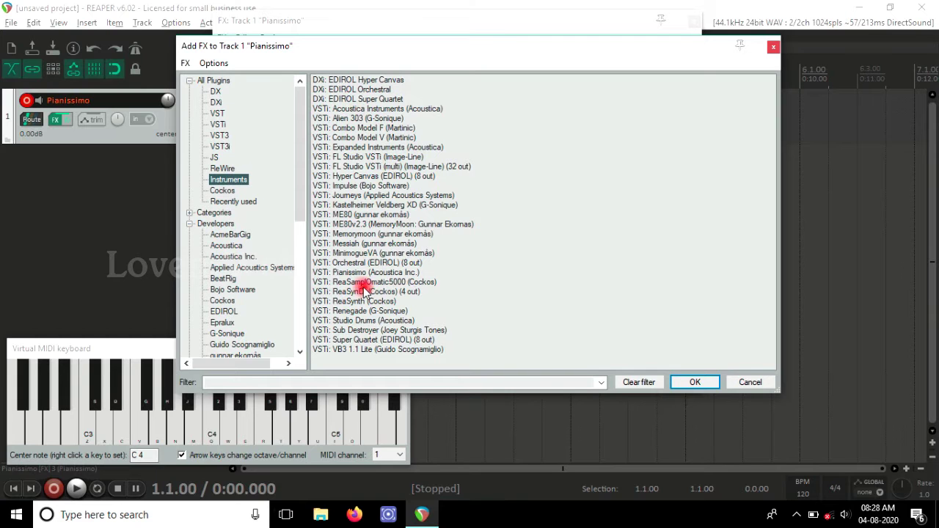
double_click(370, 342)
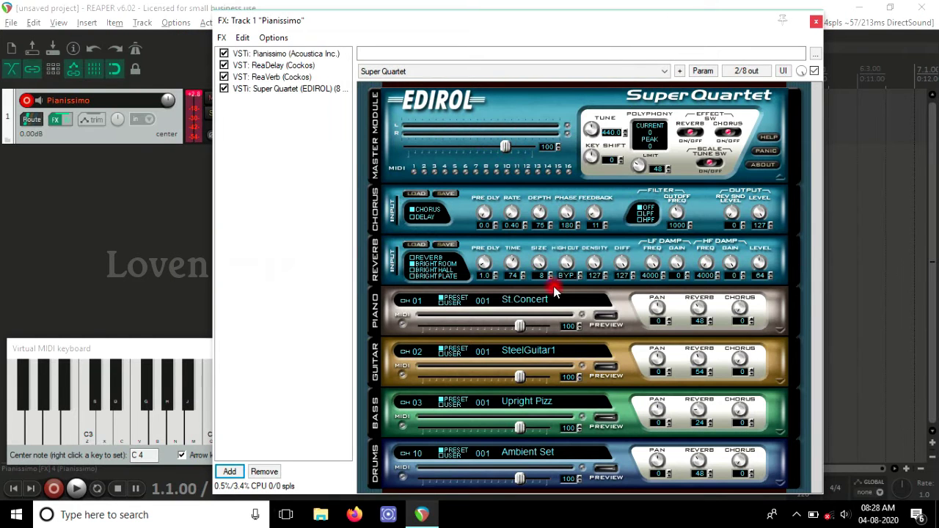
click(538, 303)
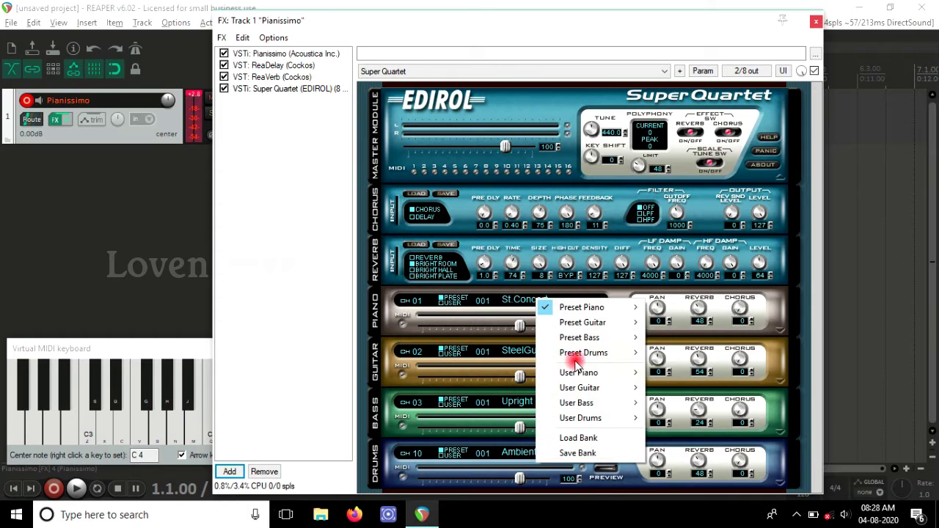
mouse_move(608, 353)
click(682, 356)
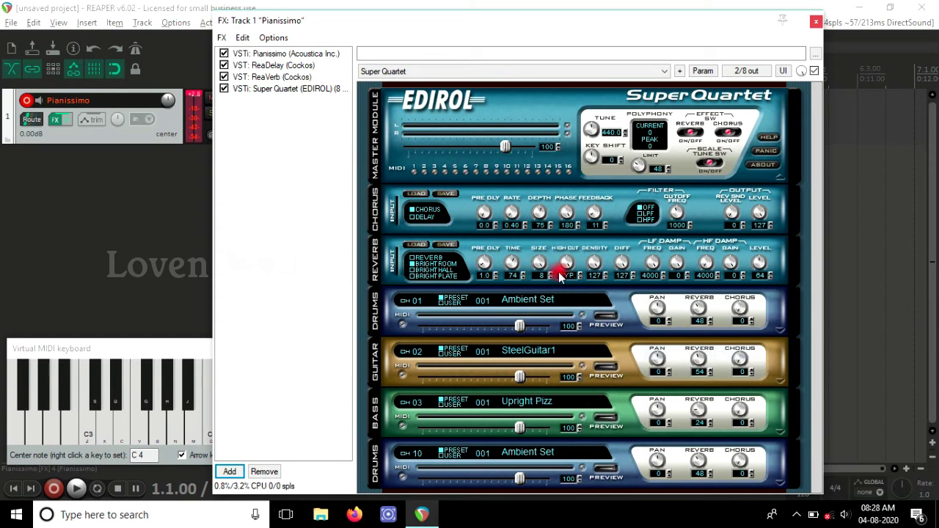
click(272, 55)
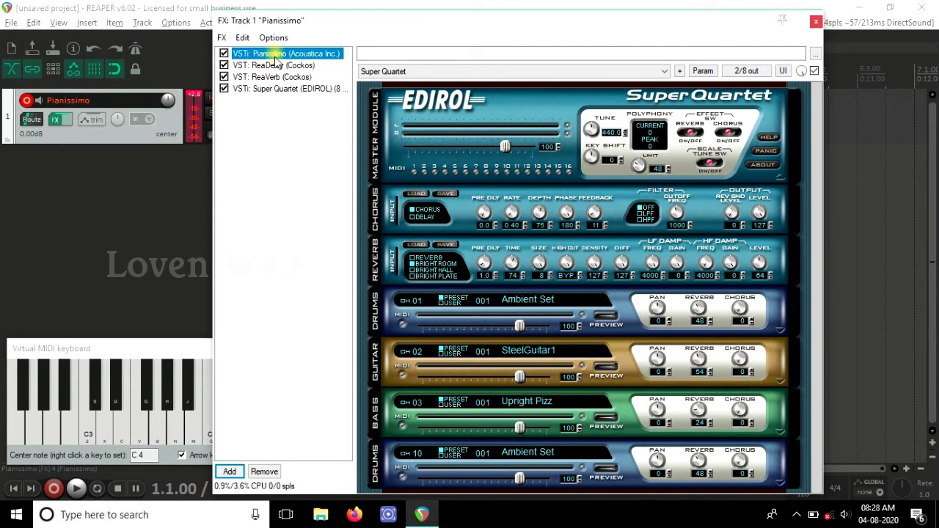
click(282, 89)
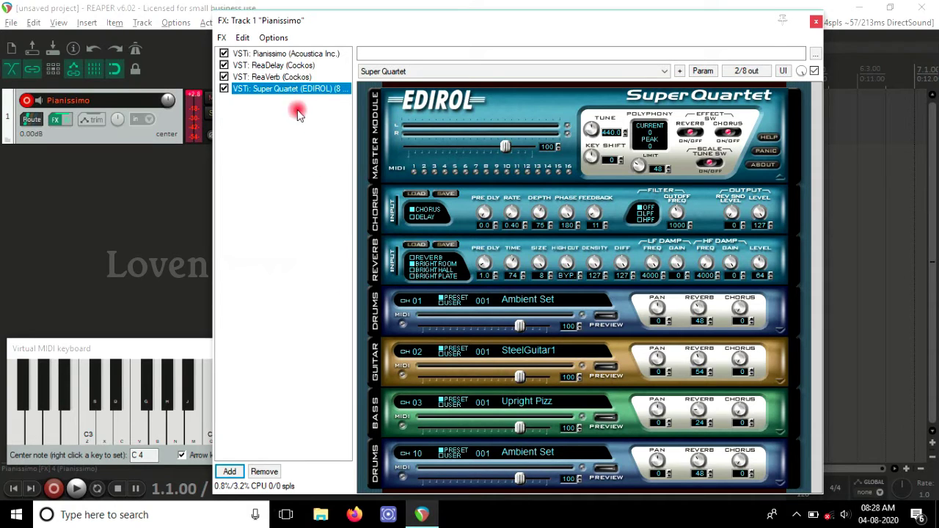
Move the FX window clear of the virtual MIDI keyboard and play notes to hear Pianissimo and Super Quartet layered.
drag(375, 21, 433, 21)
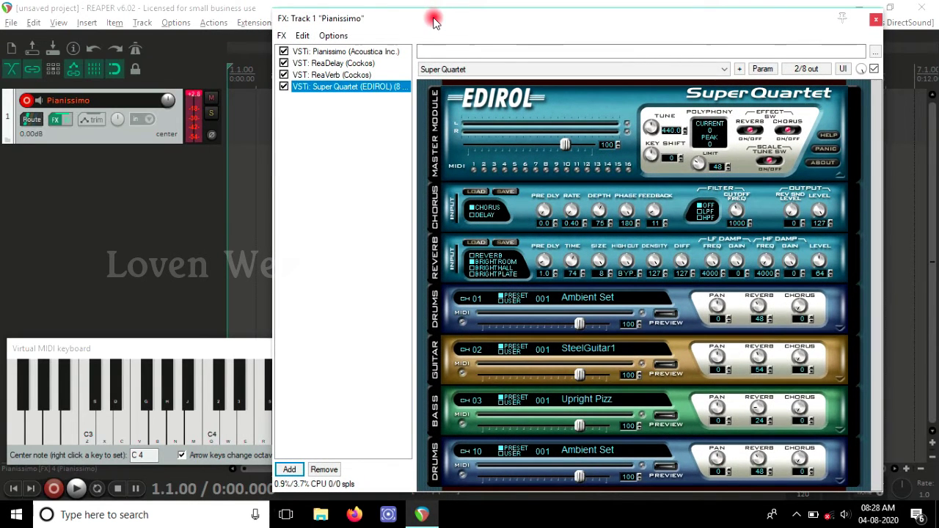
click(178, 374)
click(240, 359)
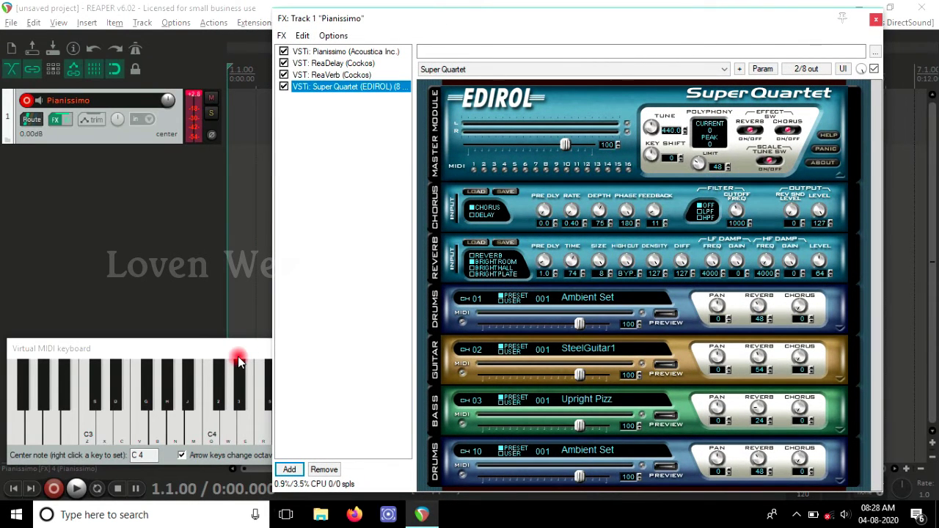
click(240, 359)
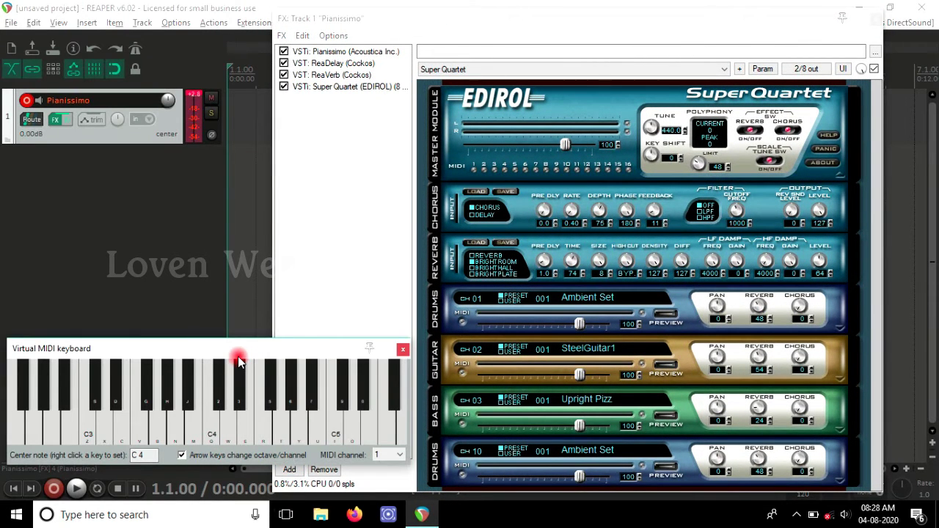
click(264, 433)
click(264, 433)
click(379, 97)
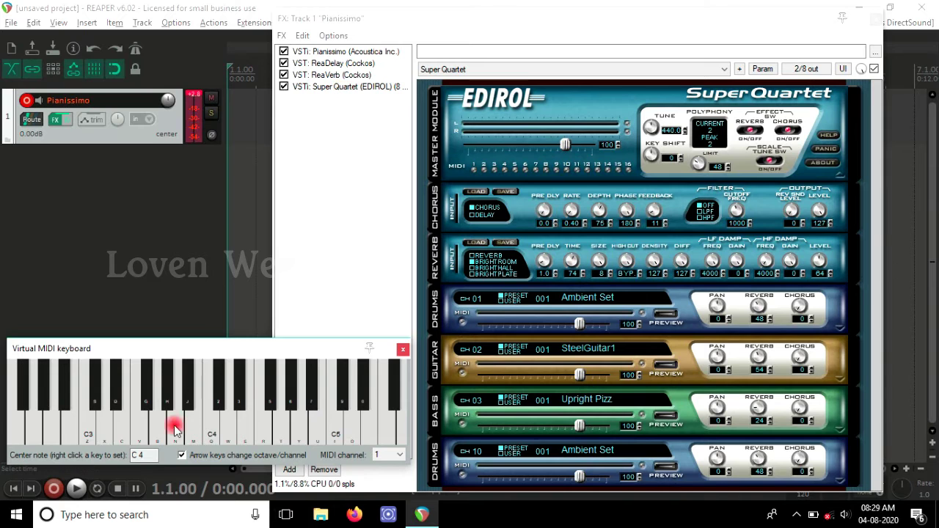
click(90, 437)
click(90, 439)
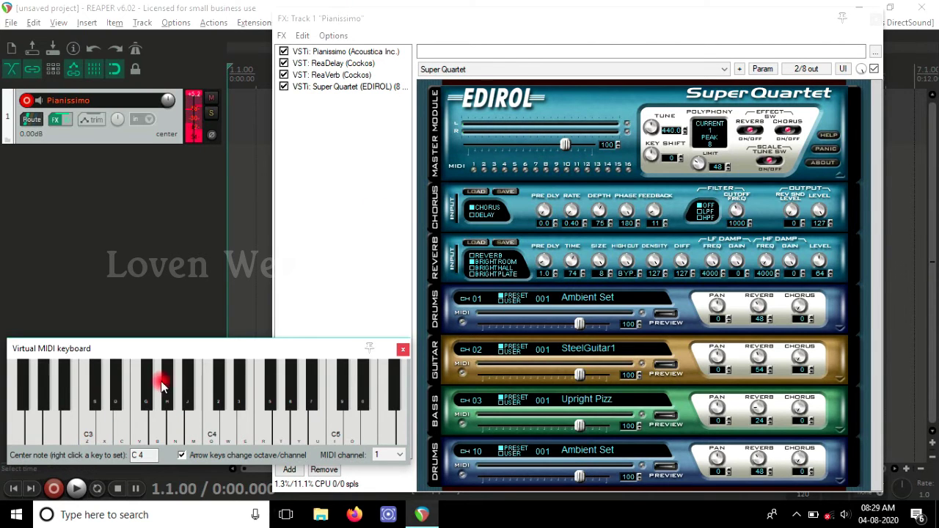
click(105, 423)
click(124, 424)
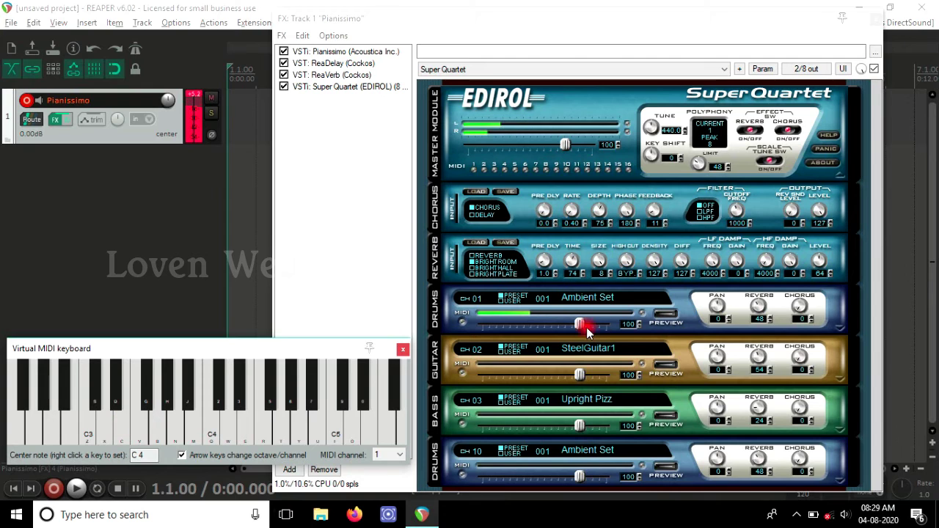
drag(580, 329, 649, 329)
click(168, 384)
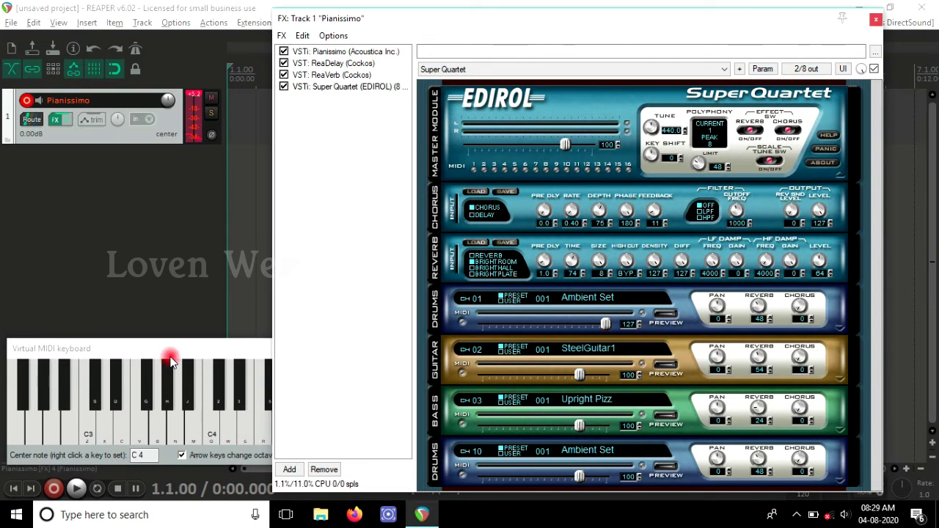
click(156, 413)
click(139, 428)
click(107, 431)
click(93, 432)
click(164, 439)
click(175, 438)
click(192, 438)
click(215, 436)
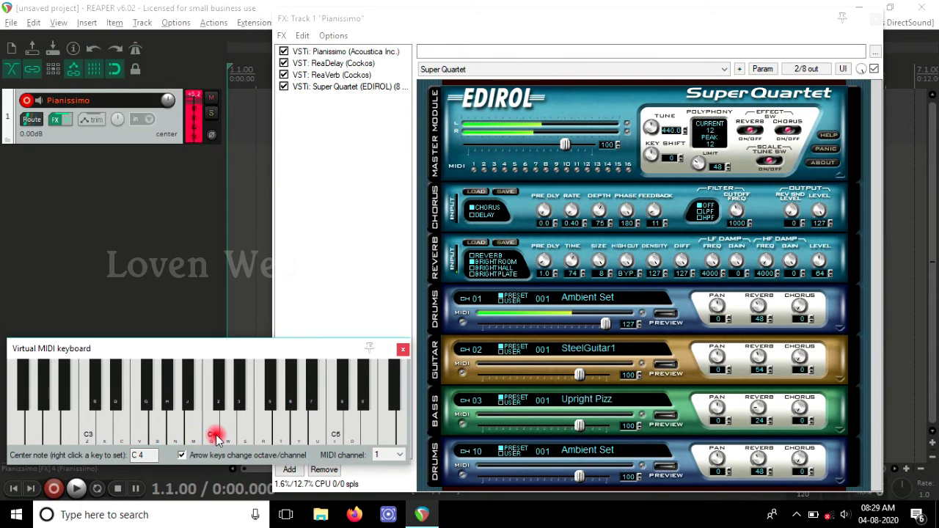
Bypass Pianissimo in the FX chain and play an ascending run from C3 to C4 to hear the drums.
click(284, 52)
click(90, 438)
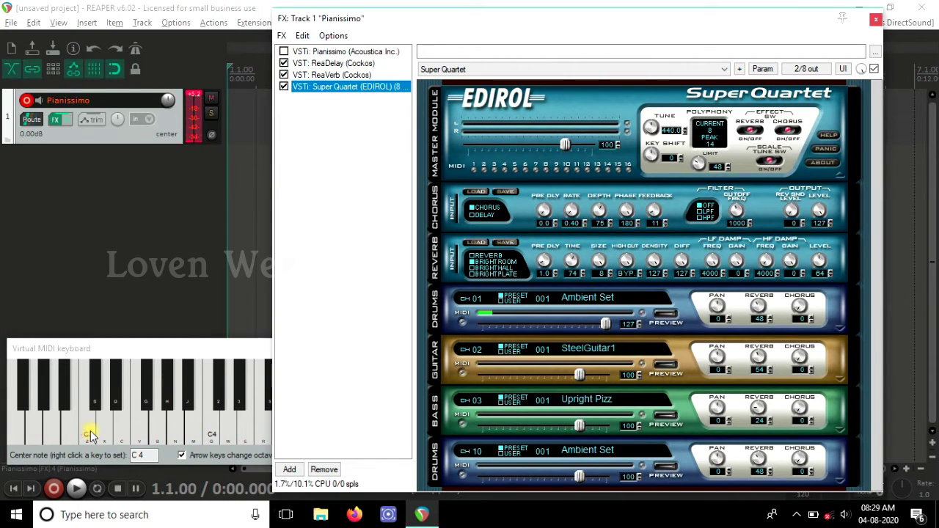
click(103, 437)
click(125, 437)
click(147, 438)
click(158, 438)
click(179, 438)
click(197, 438)
click(210, 437)
Re-enable Pianissimo in the FX chain and play more notes to hear both instruments together.
click(284, 51)
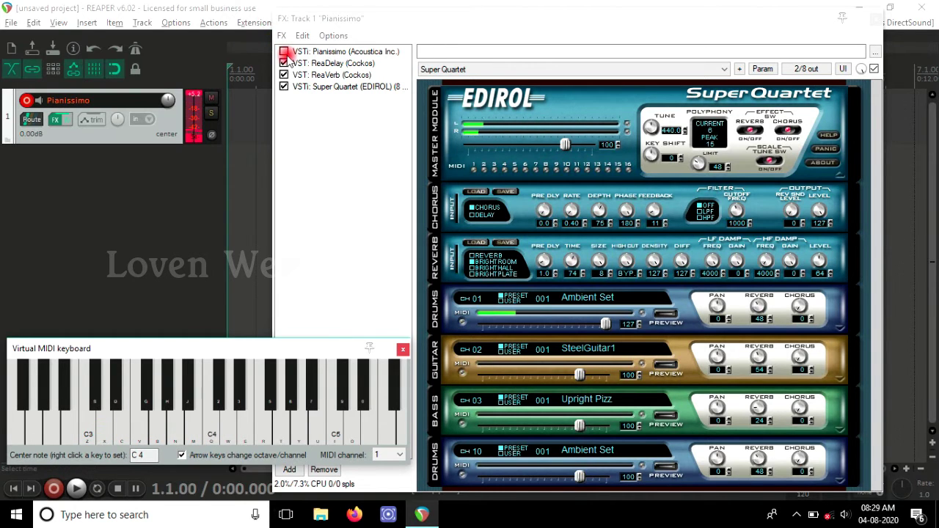
click(285, 52)
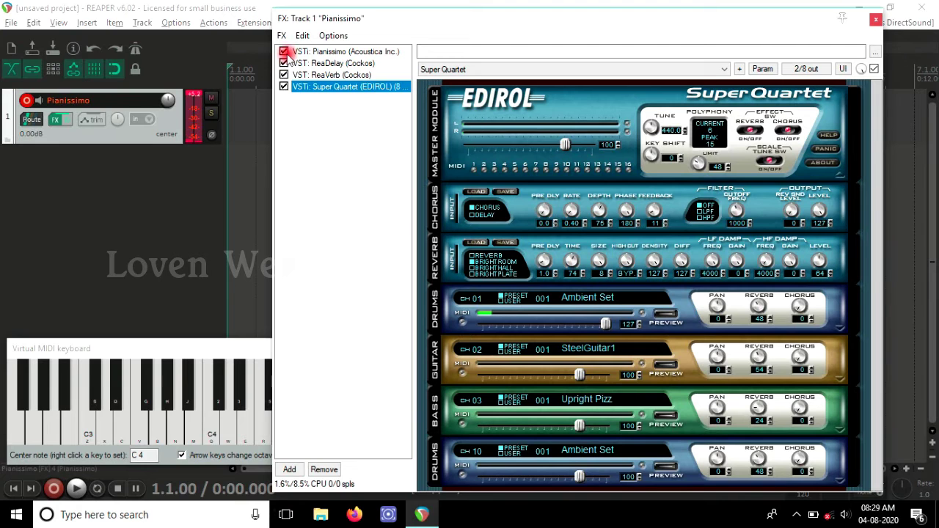
click(214, 370)
click(203, 350)
click(210, 438)
click(233, 440)
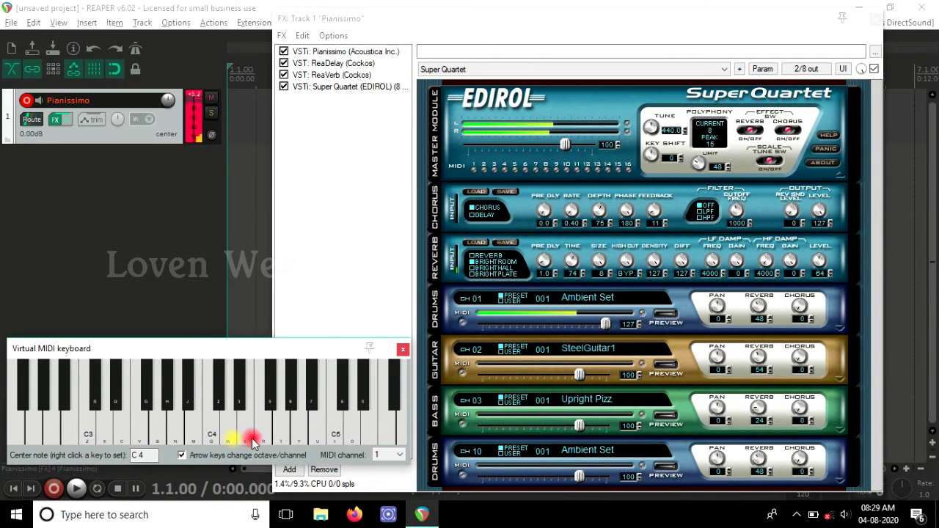
click(262, 431)
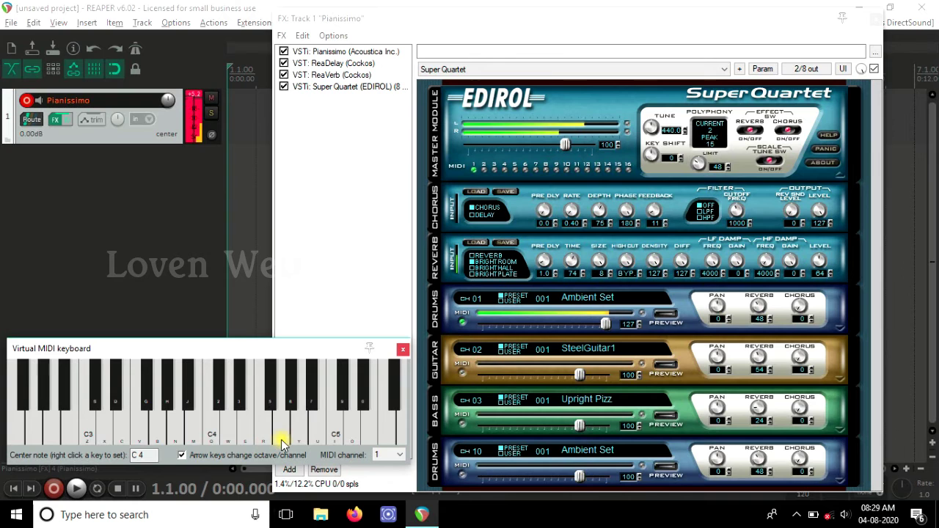
click(93, 432)
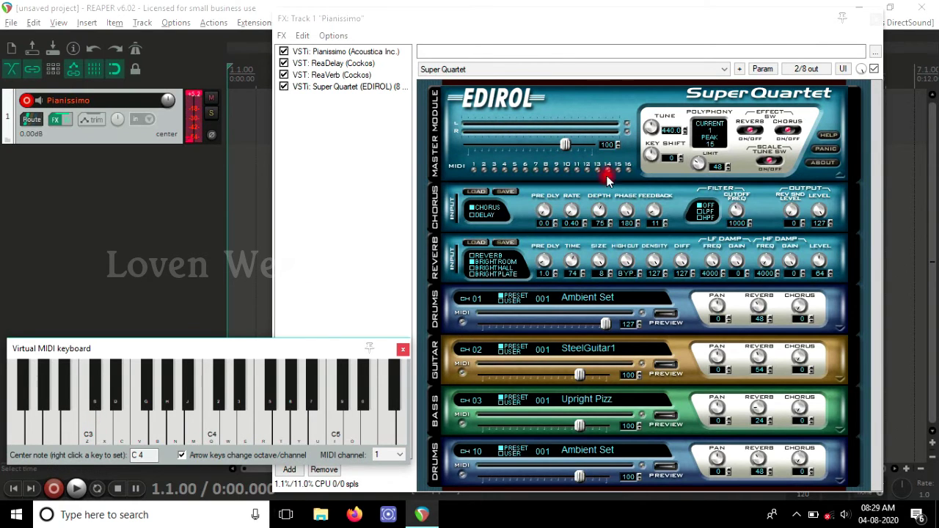
Remove the Super Quartet instrument from the Pianissimo track's FX chain.
click(367, 142)
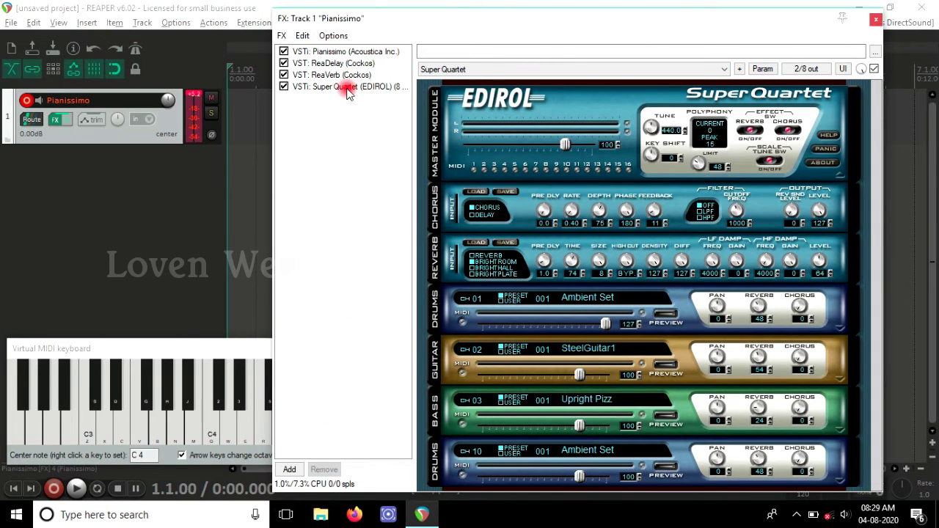
click(348, 88)
click(325, 469)
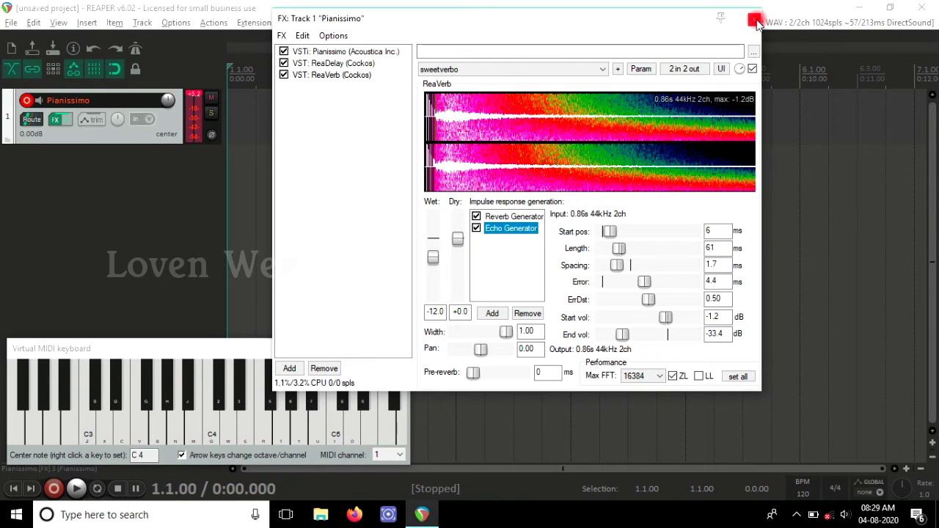
Play a few notes on the virtual MIDI keyboard to check the remaining chain, and close the FX window.
click(252, 419)
click(174, 430)
click(304, 424)
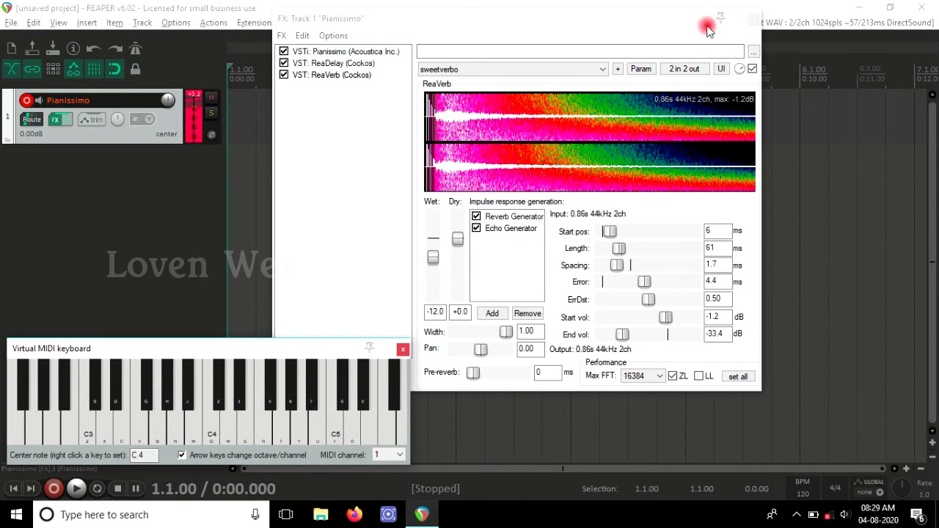
click(751, 17)
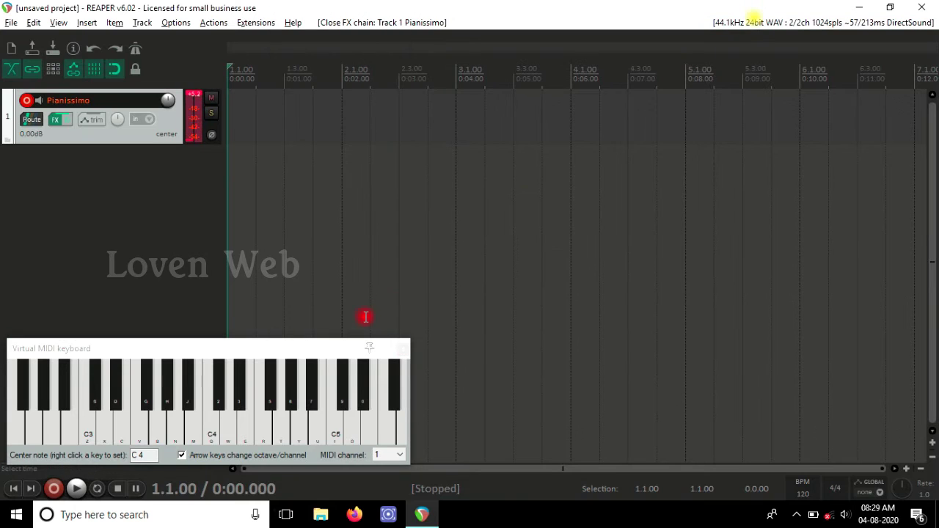
Add a second track and move record arming from Pianissimo to it, with input monitoring on.
double_click(102, 197)
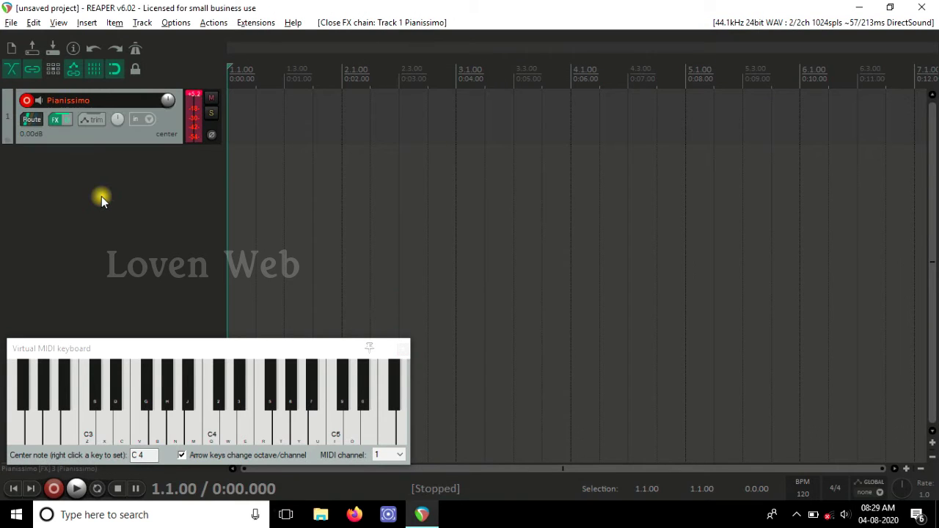
click(27, 101)
click(27, 157)
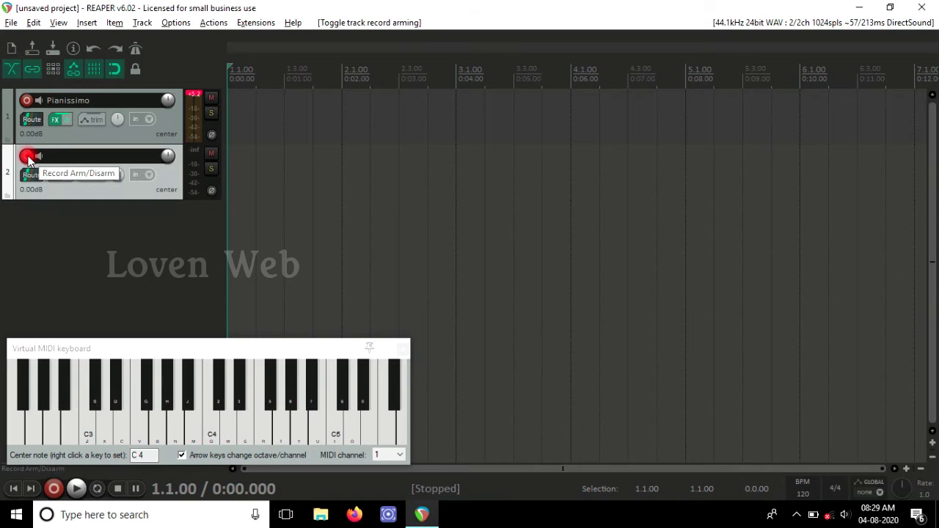
click(35, 159)
click(26, 158)
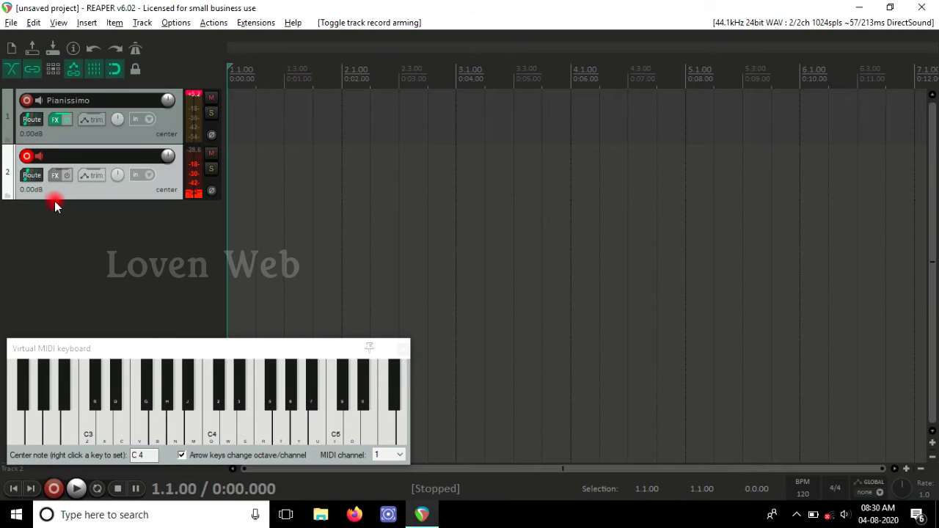
Enlarge track 2 to expose its input selector and review its input and record mode options.
drag(60, 200, 63, 227)
click(96, 195)
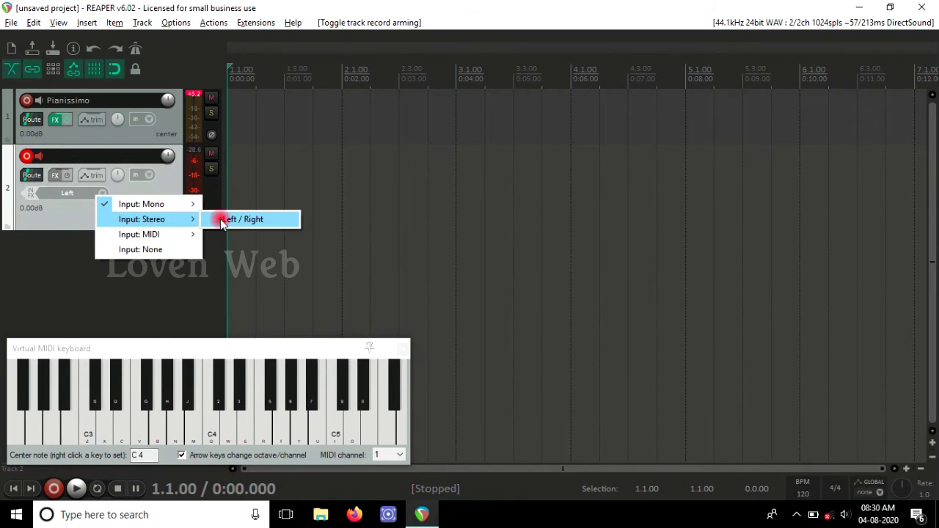
click(149, 174)
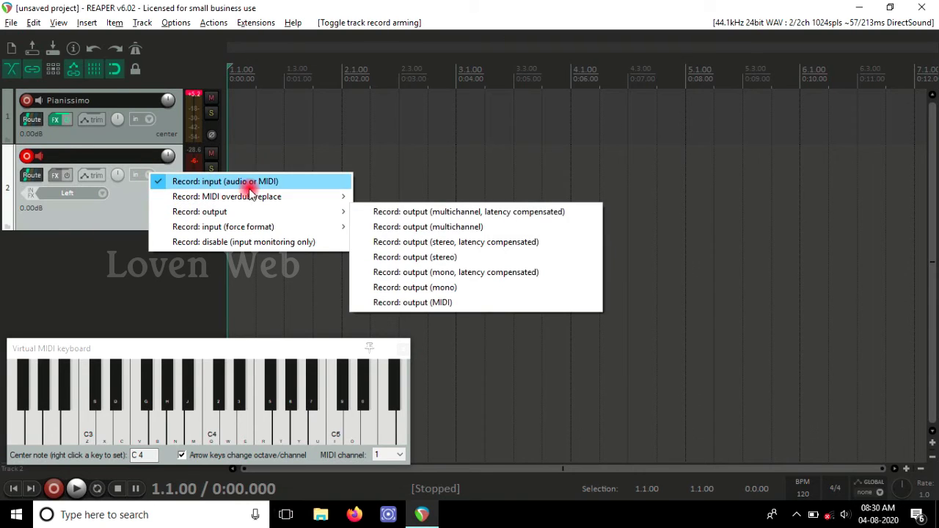
click(82, 220)
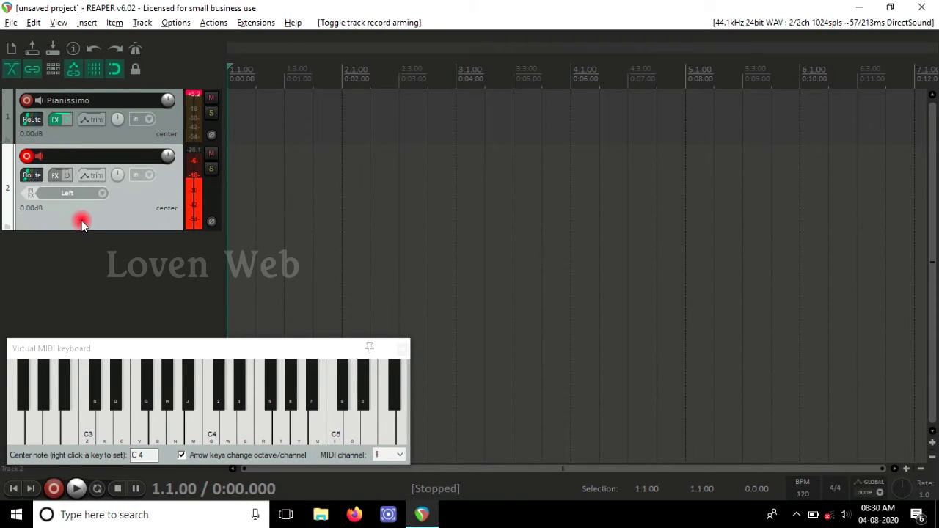
Turn off record monitoring on track 2 and close the virtual MIDI keyboard.
click(37, 157)
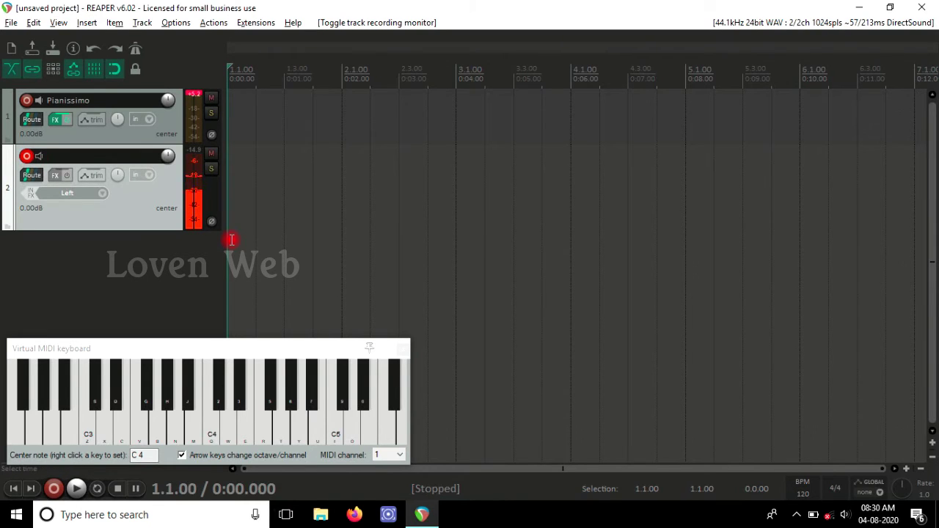
click(403, 350)
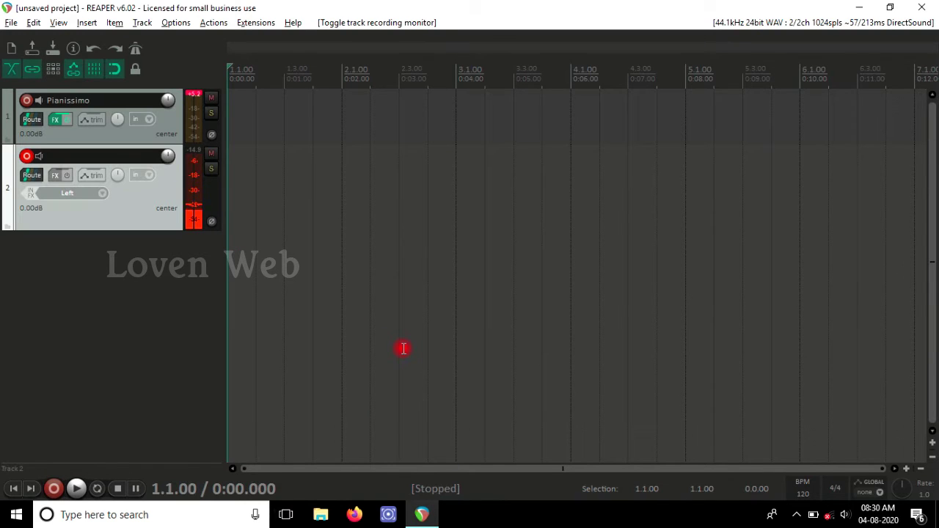
Record an audio take of about 20 seconds on track 2 and save the recorded file.
key(ctrl+r)
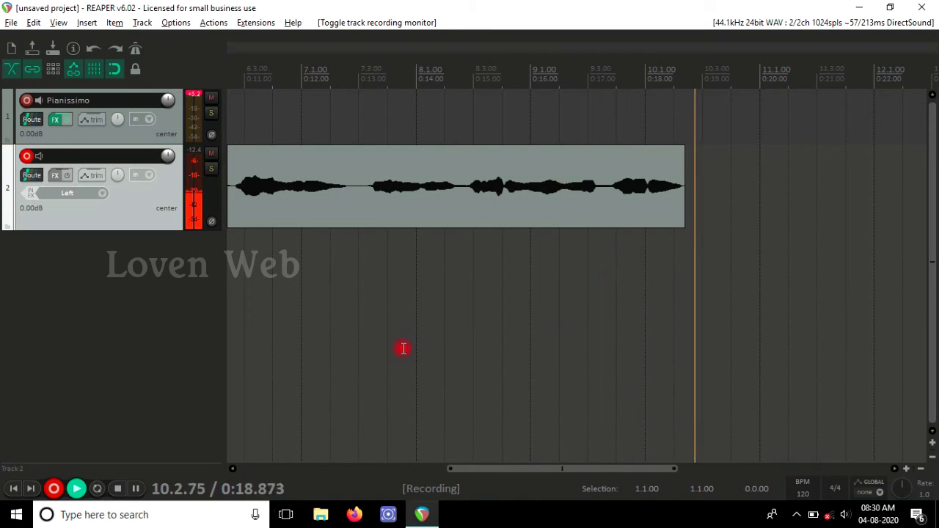
key(space)
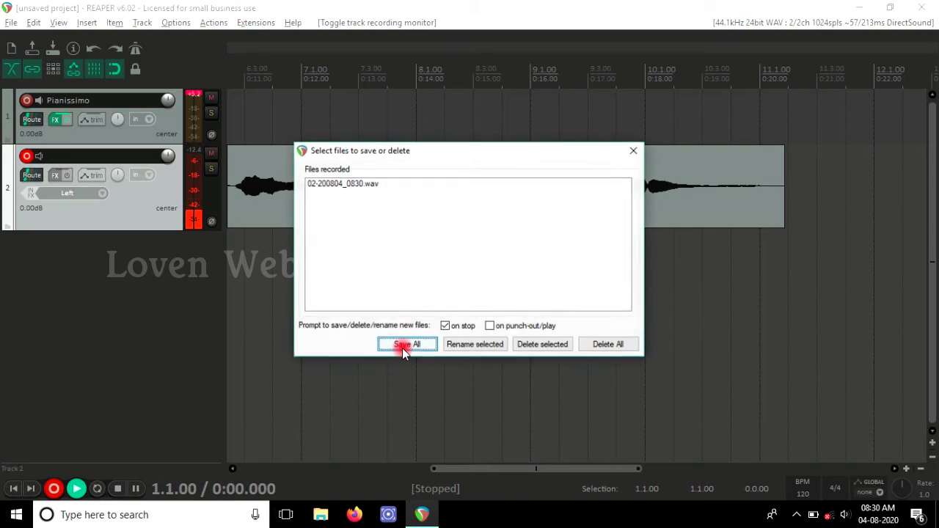
click(403, 348)
Normalize the volume of the recorded take on track 2 and apply the item properties.
scroll(404, 348, down, 5)
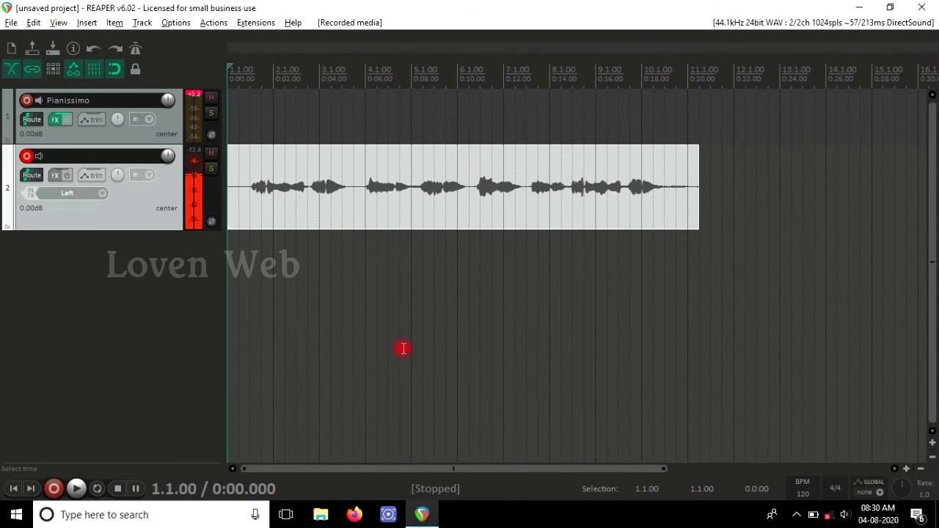
double_click(418, 158)
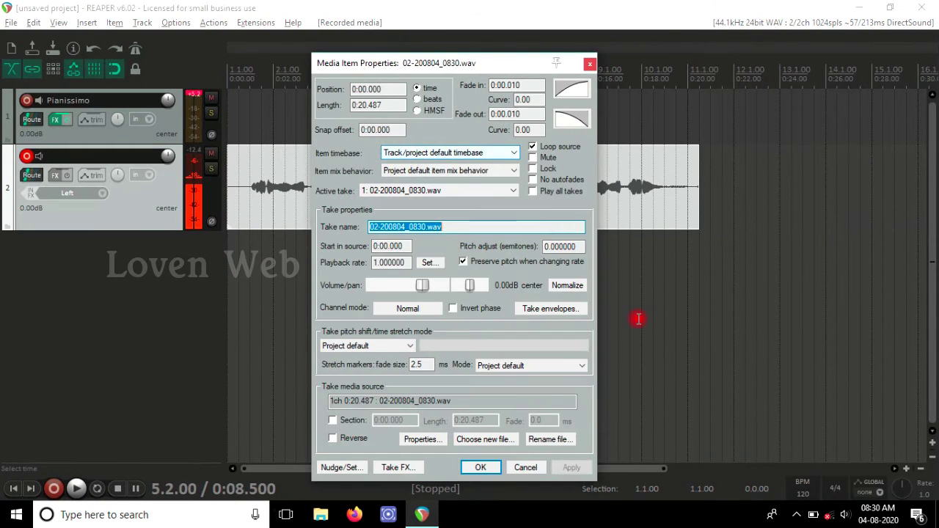
click(571, 287)
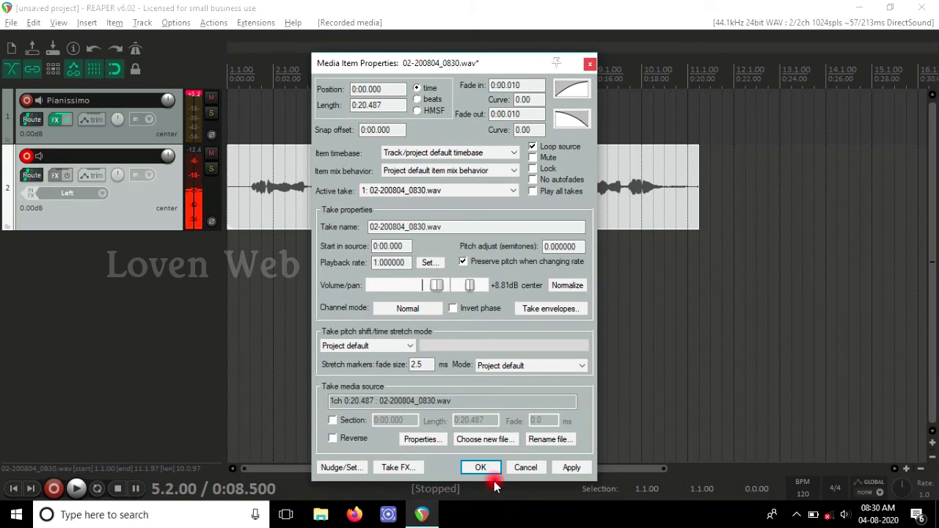
click(490, 471)
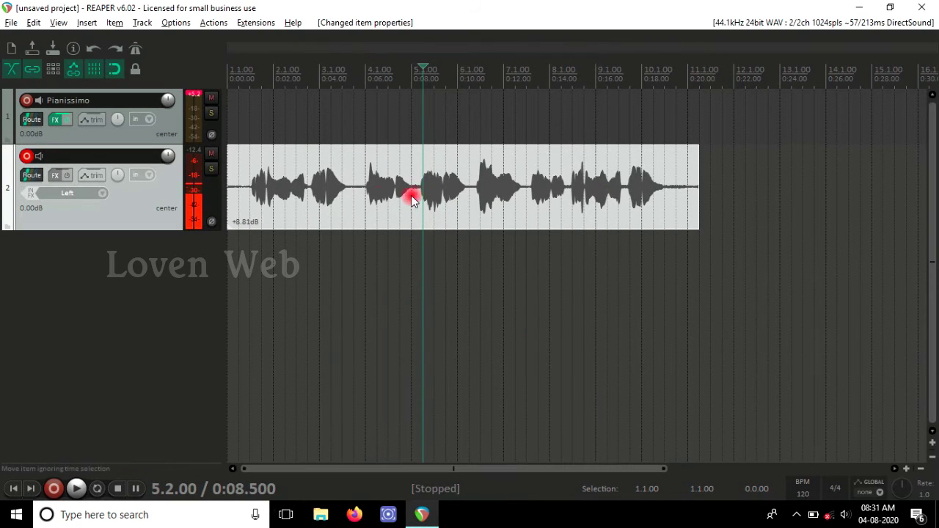
Play the normalized take from the project start and check its media item properties.
scroll(350, 196, up, 5)
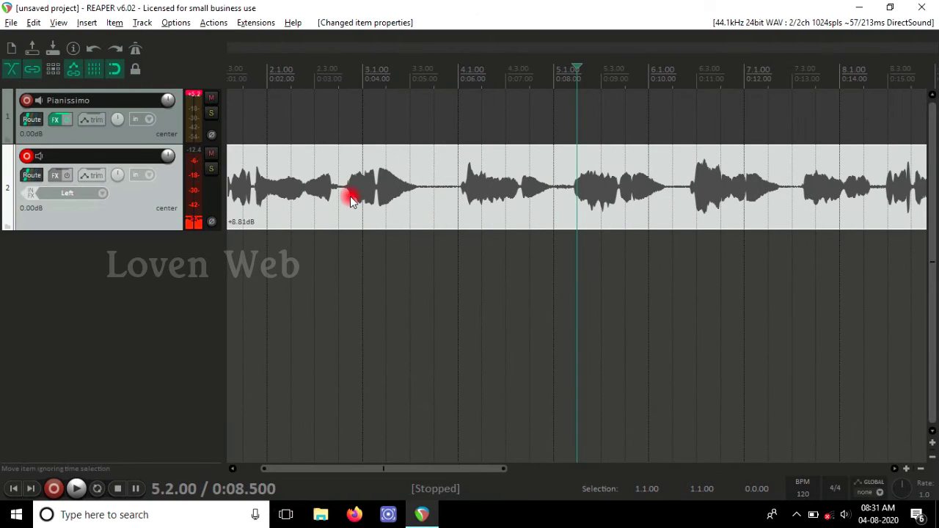
scroll(461, 187, down, 4)
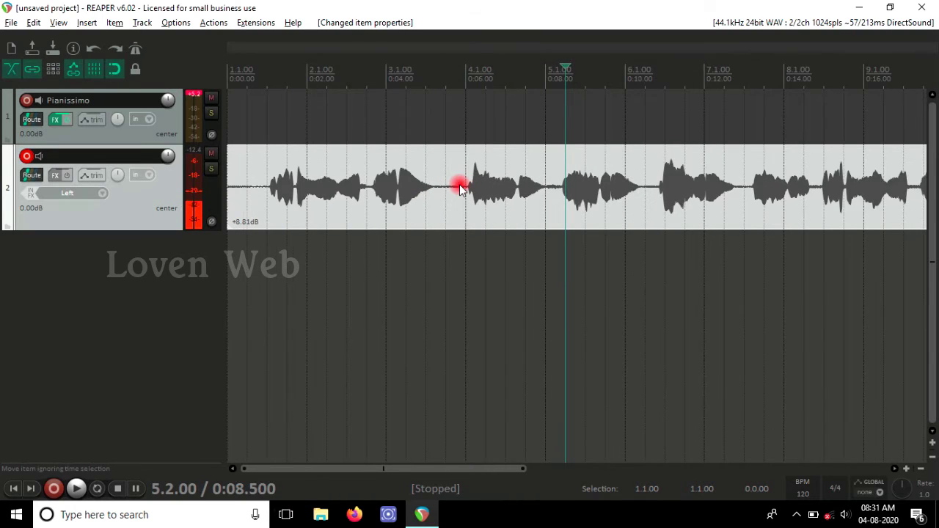
key(Home)
key(space)
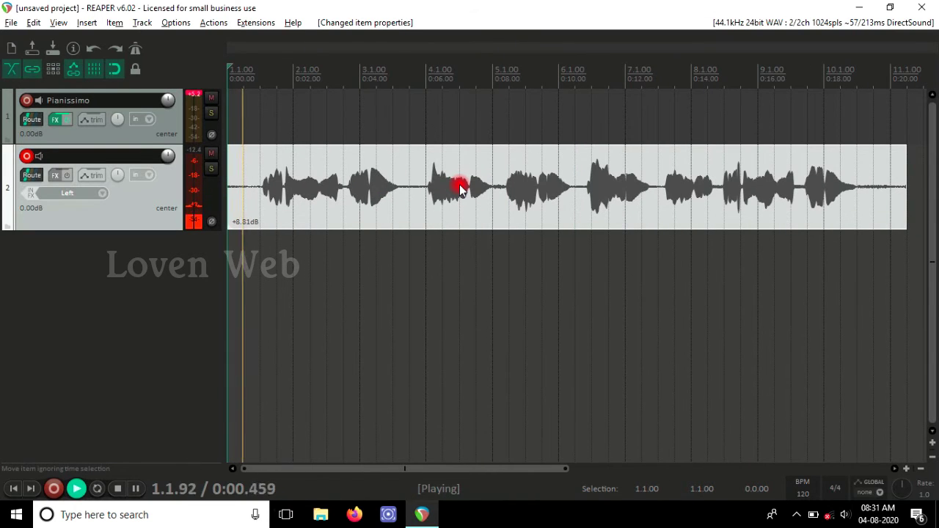
drag(460, 187, 387, 222)
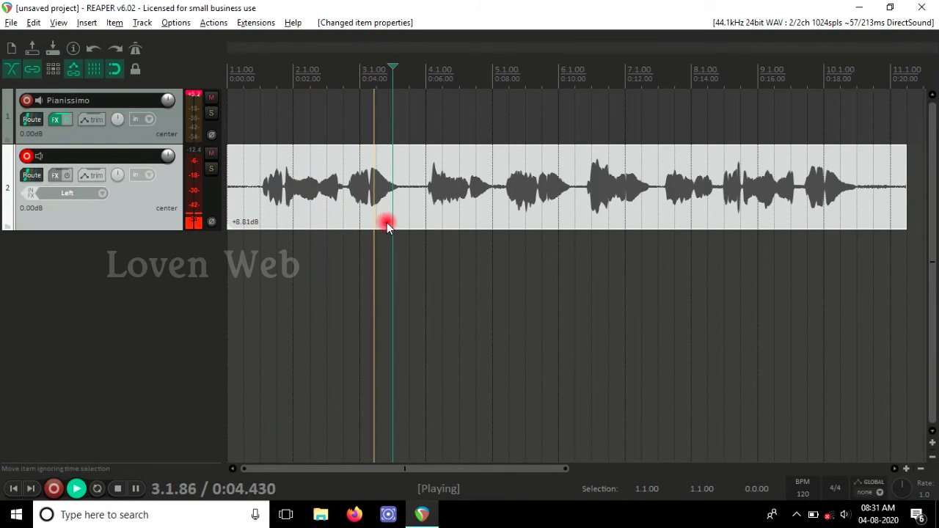
double_click(386, 222)
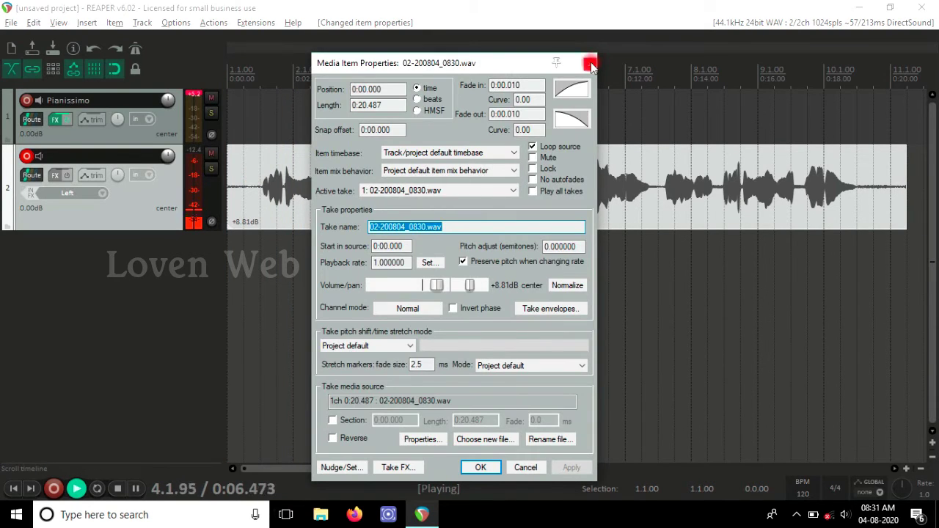
click(590, 63)
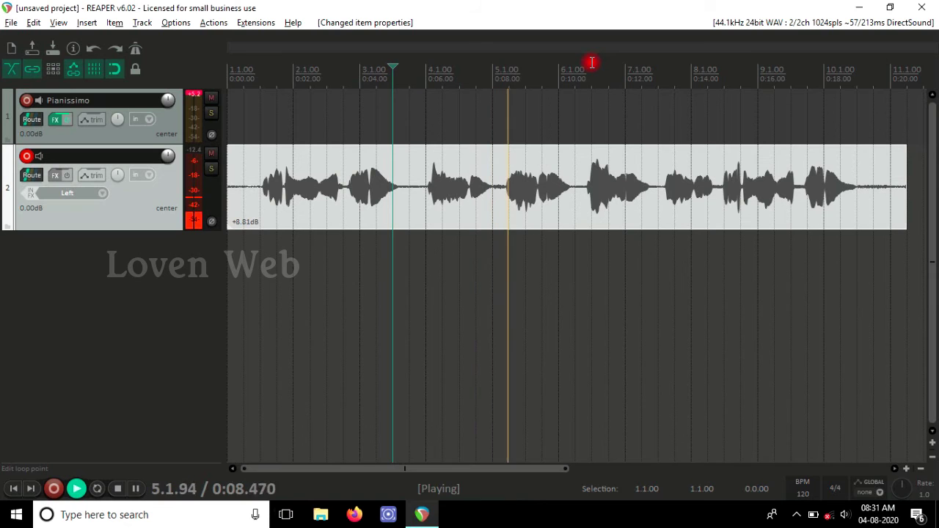
key(space)
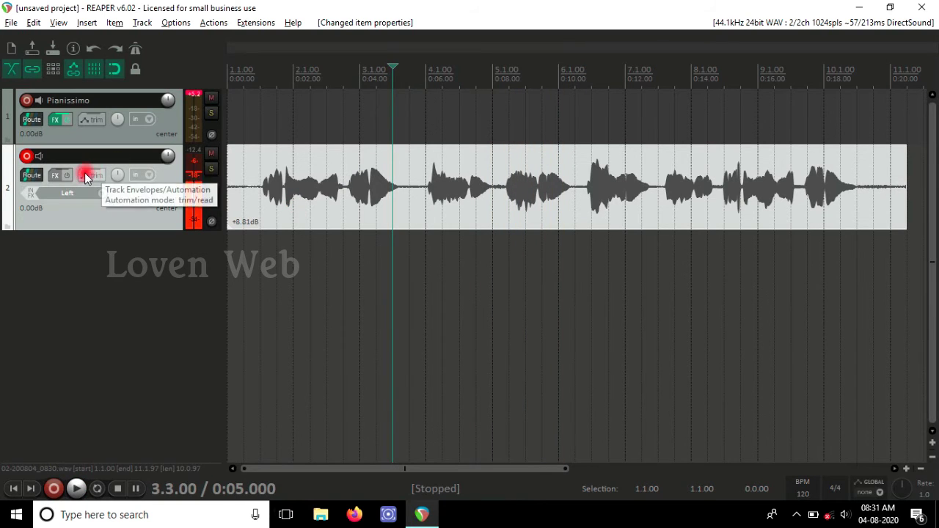
Open the effects browser for track 2 and review the plugin lists by type, including Cockos, JS, VST, VSTi, DX and DXi.
click(52, 180)
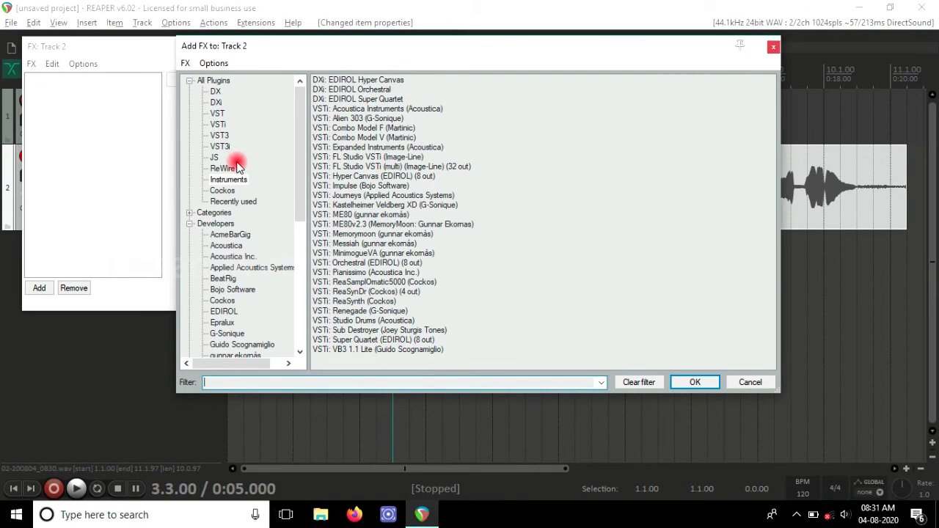
click(223, 192)
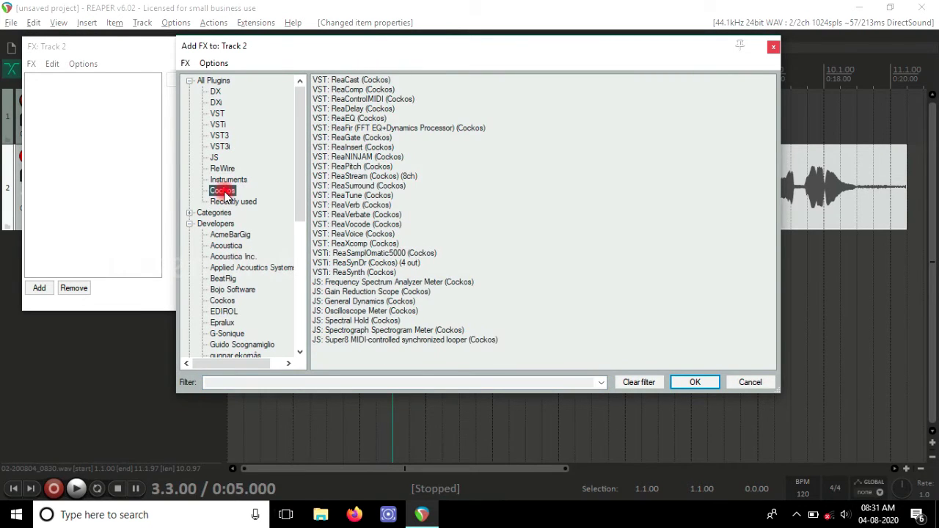
click(221, 136)
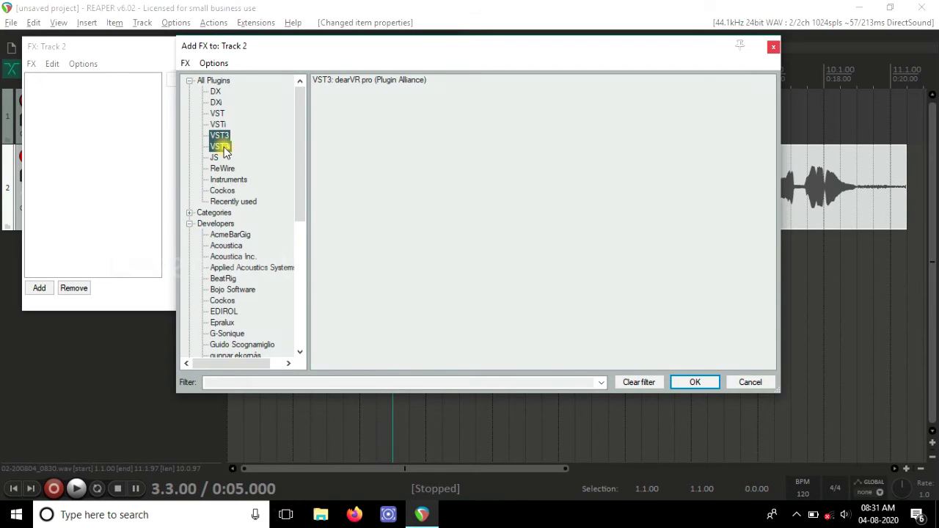
click(223, 148)
click(214, 159)
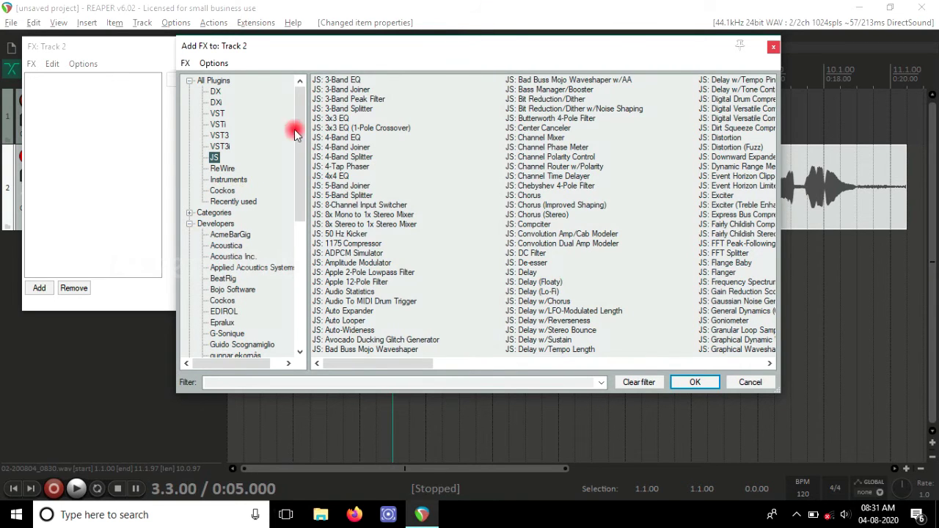
click(218, 114)
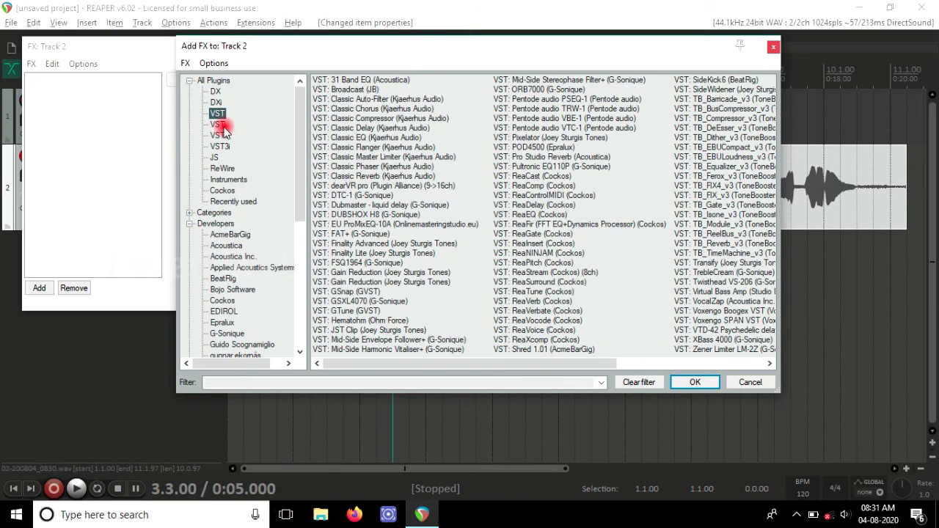
click(219, 124)
click(216, 92)
click(218, 103)
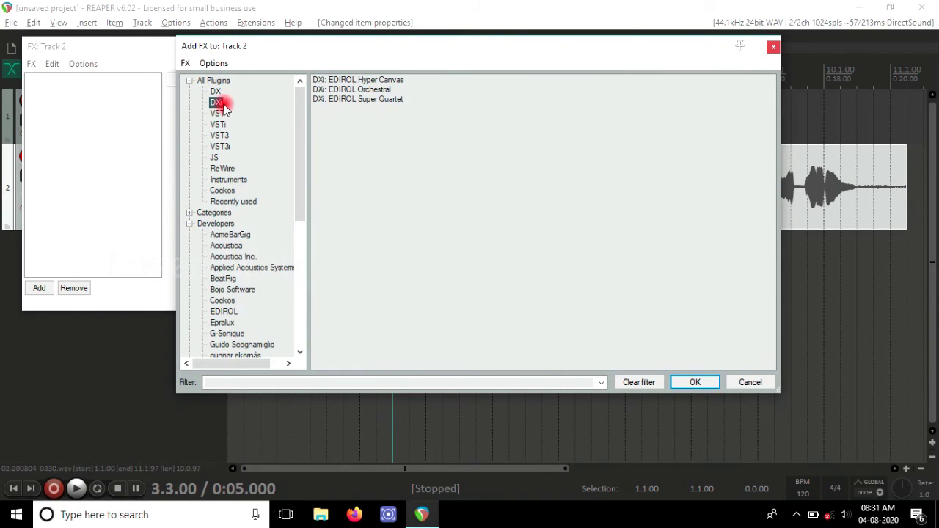
click(217, 92)
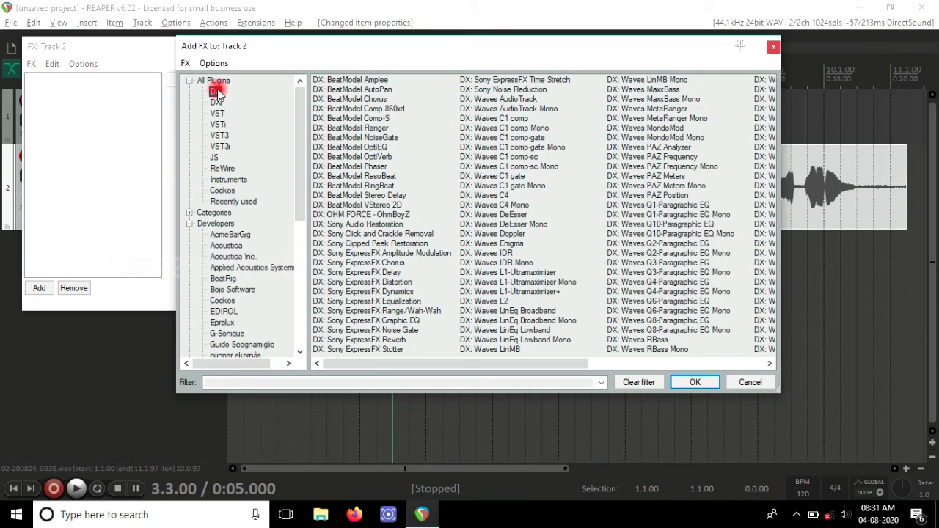
click(218, 126)
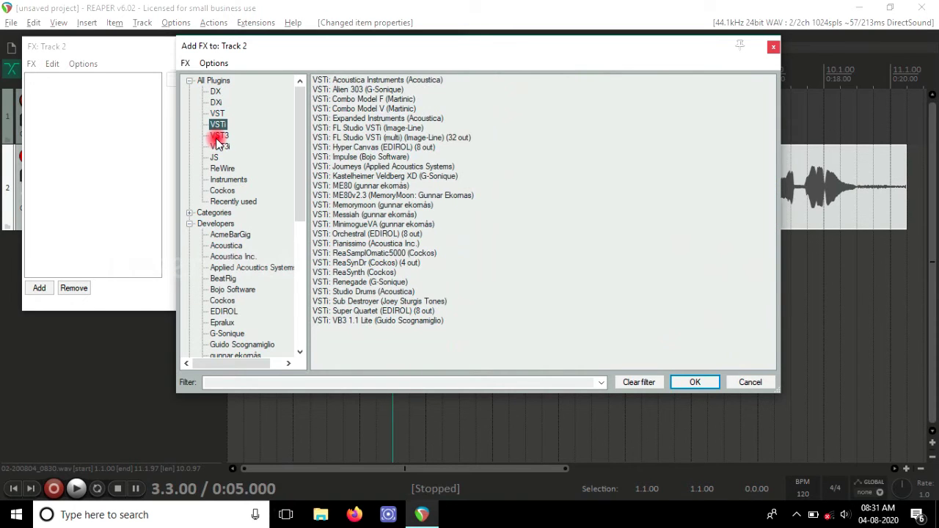
click(190, 225)
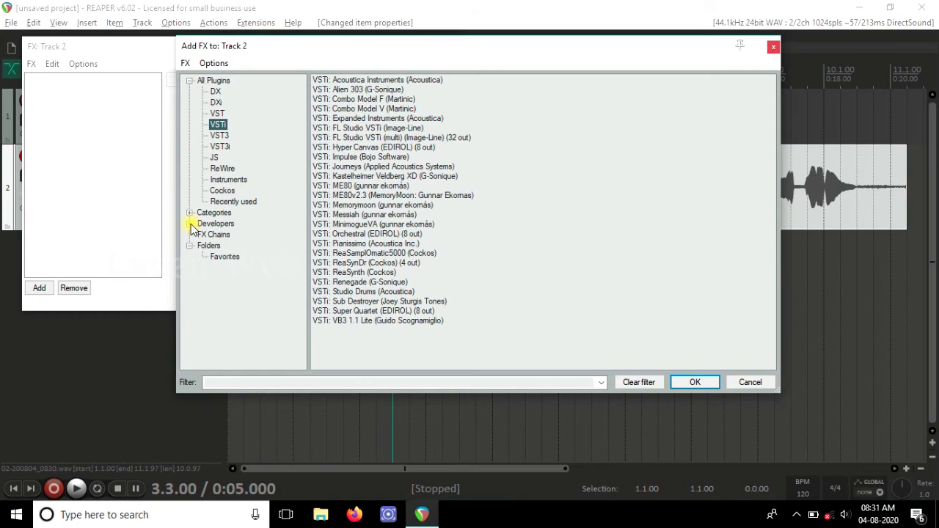
key(Down)
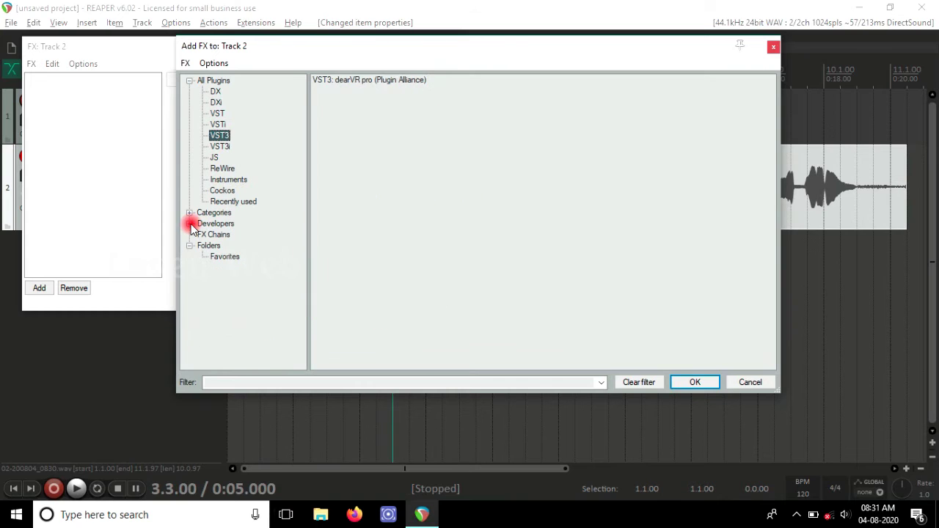
Add the Cockos ReaTune effect to track 2 and enable its automatic pitch correction.
click(221, 193)
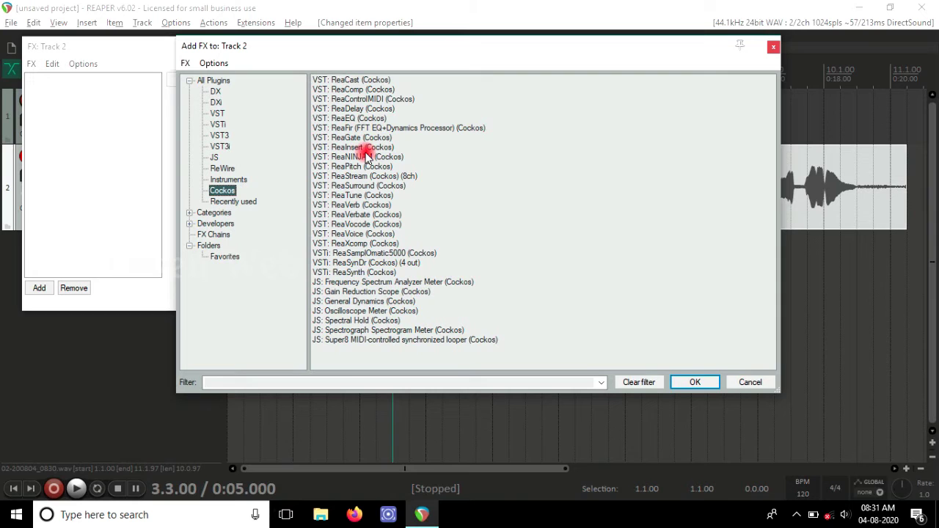
double_click(357, 196)
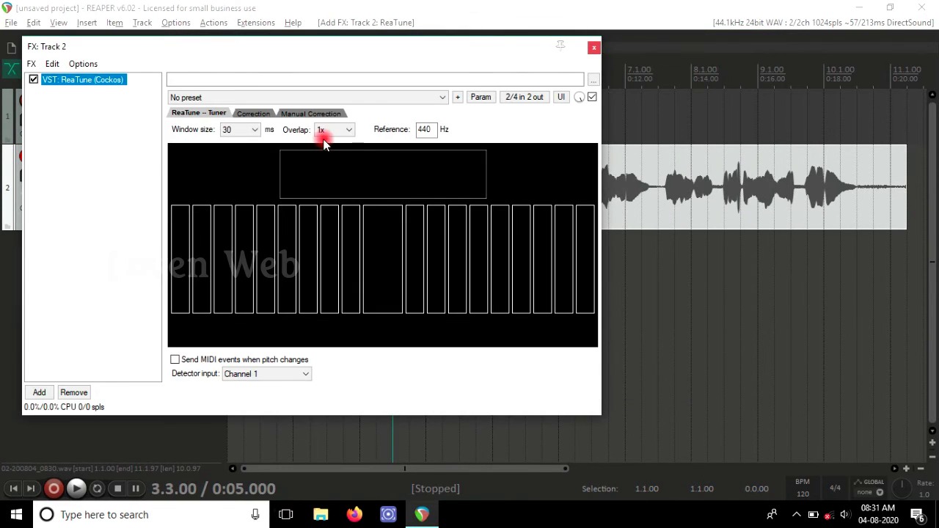
click(262, 116)
click(203, 155)
click(217, 136)
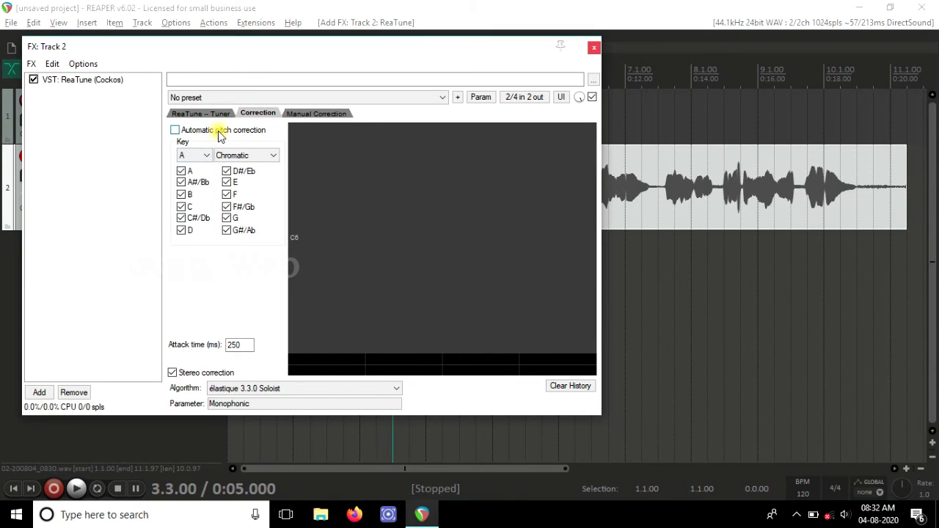
click(218, 136)
Set ReaTune's pitch correction key to C and the scale to Major.
click(201, 155)
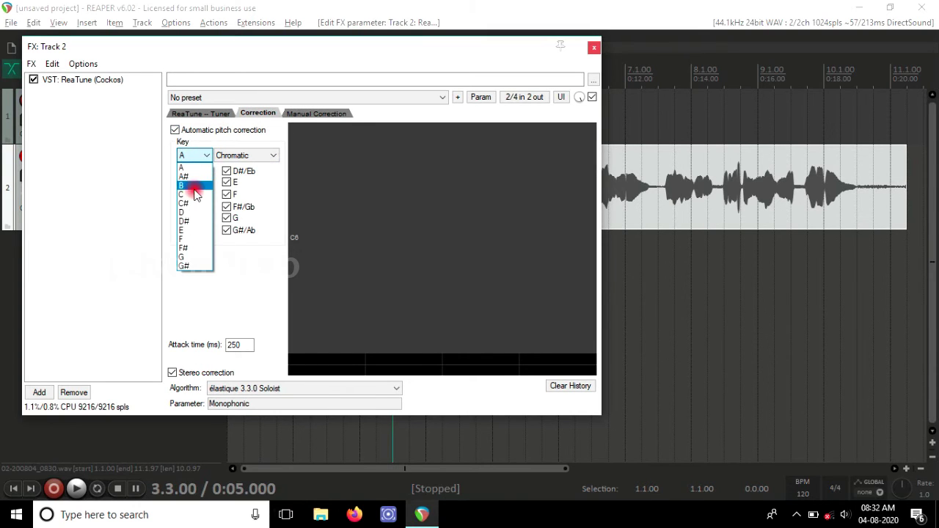
click(193, 194)
click(248, 155)
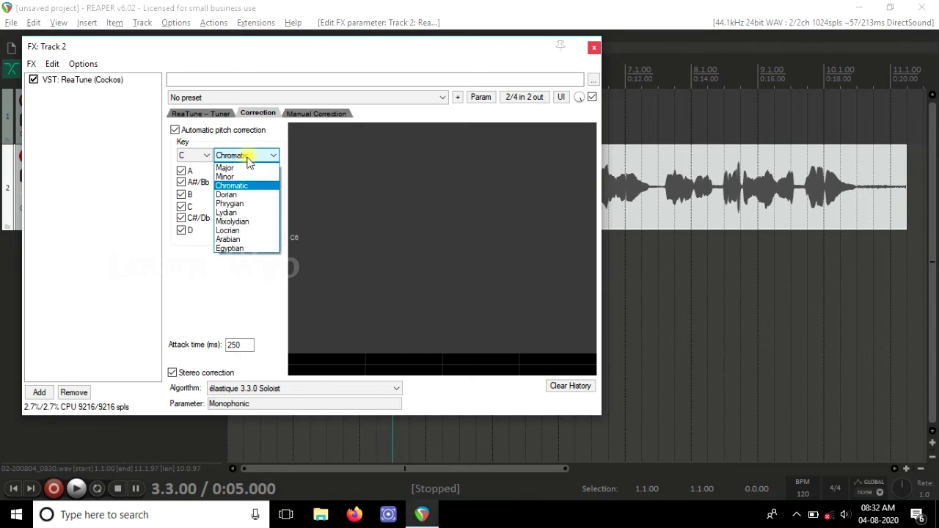
click(242, 168)
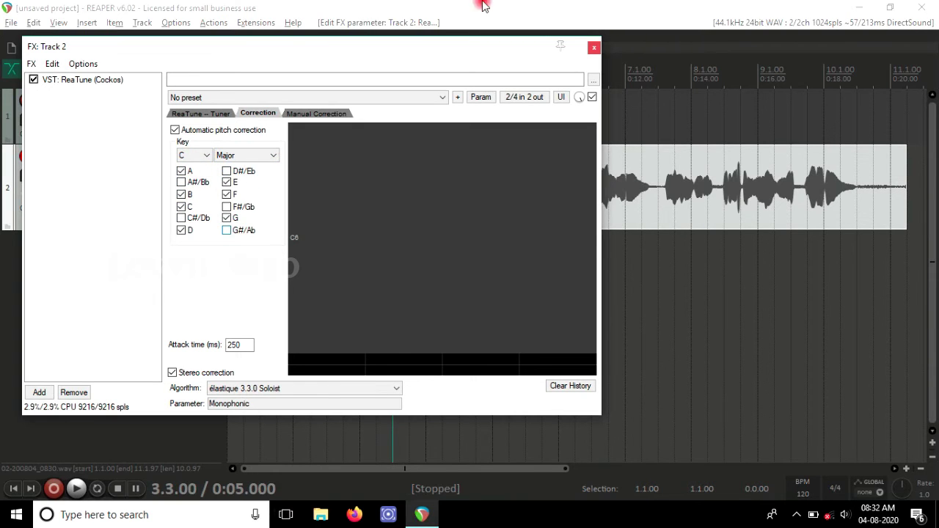
Play the take through ReaTune and change the correction scale to Minor during playback.
click(558, 6)
key(space)
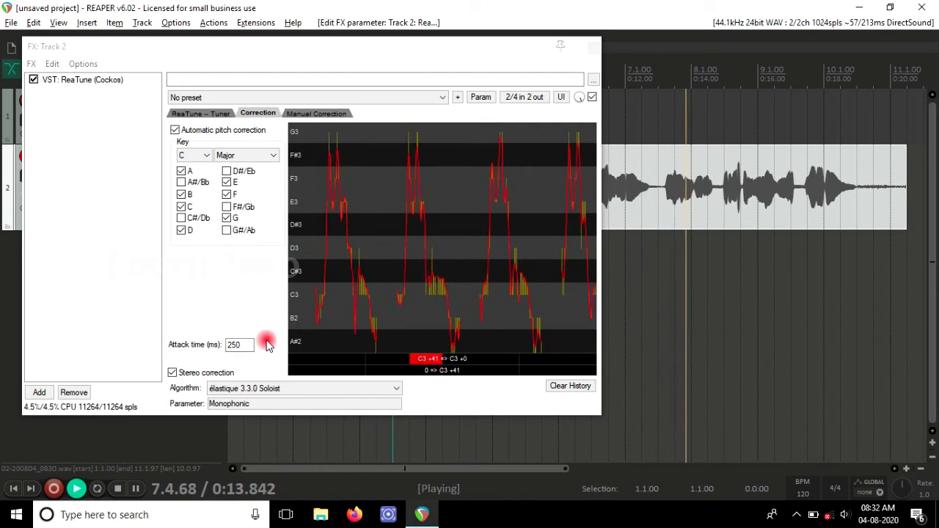
click(249, 156)
click(248, 180)
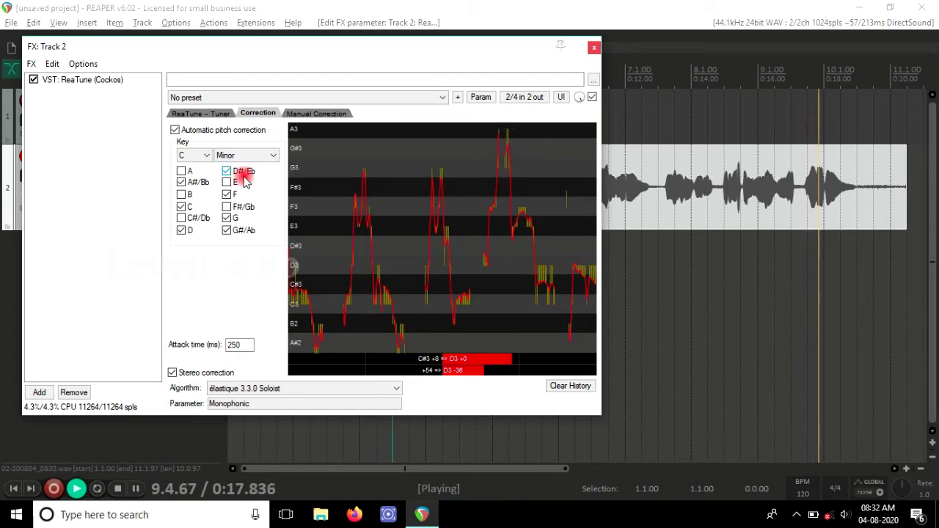
key(space)
Look at ReaTune's tuner and manual correction pages, and audition the take with the C Minor correction.
click(219, 115)
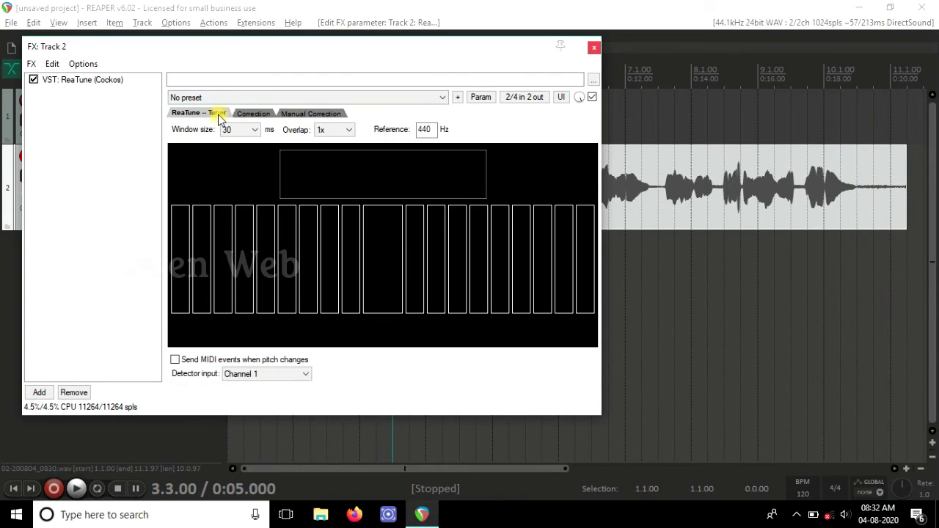
click(302, 113)
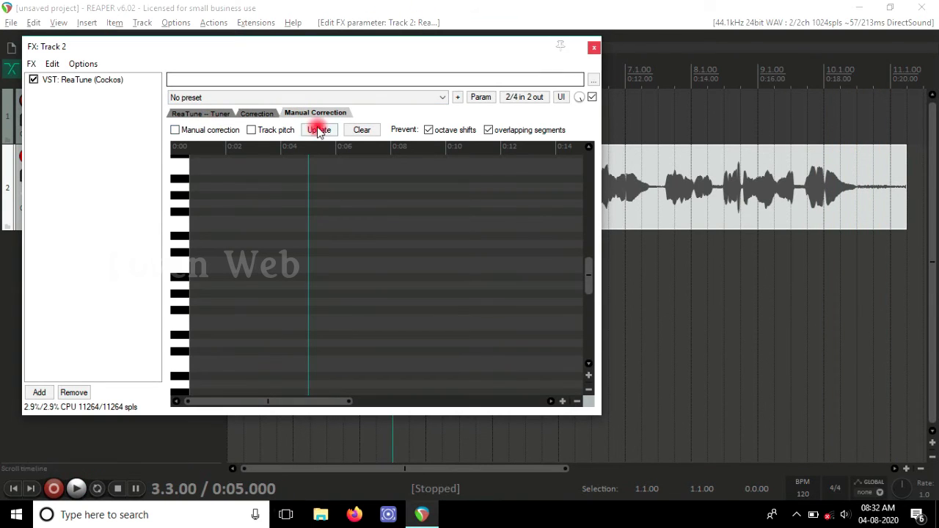
click(257, 113)
key(space)
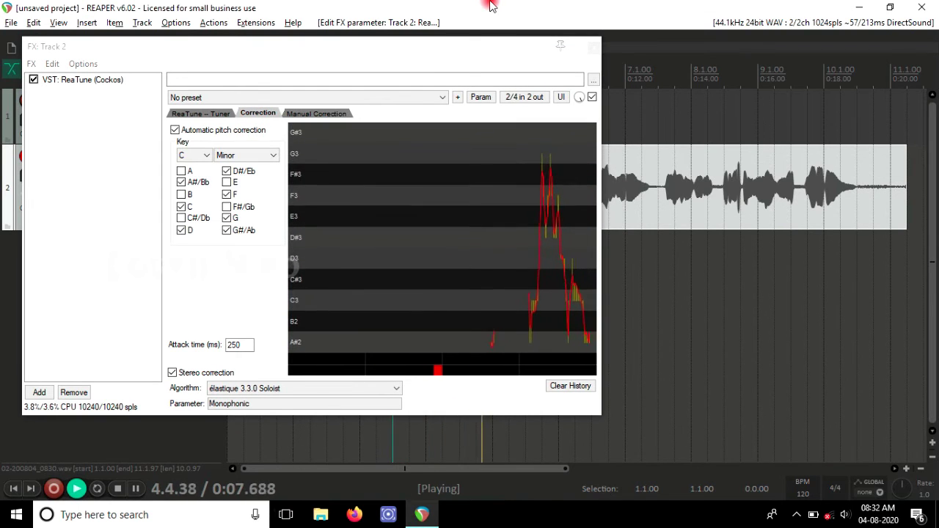
key(space)
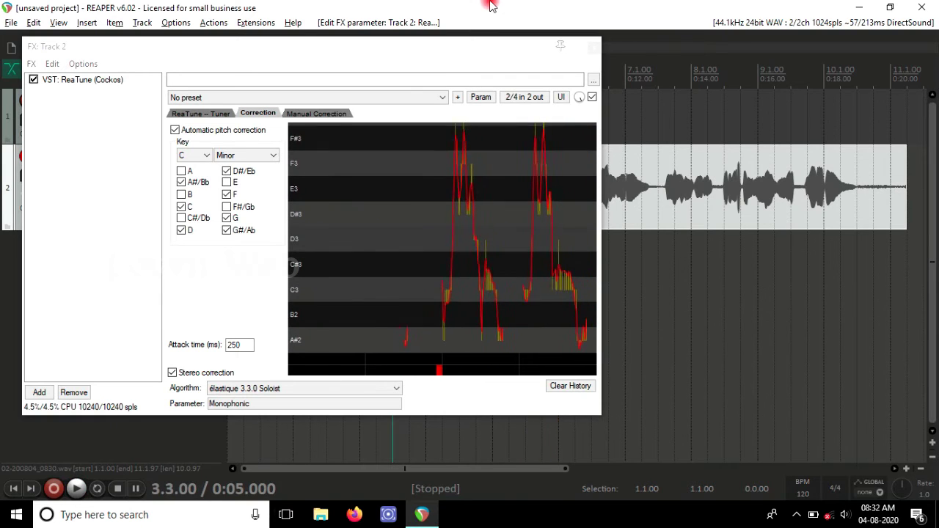
Add the Cockos ReaVerb effect after ReaTune in track 2's effect chain.
click(39, 392)
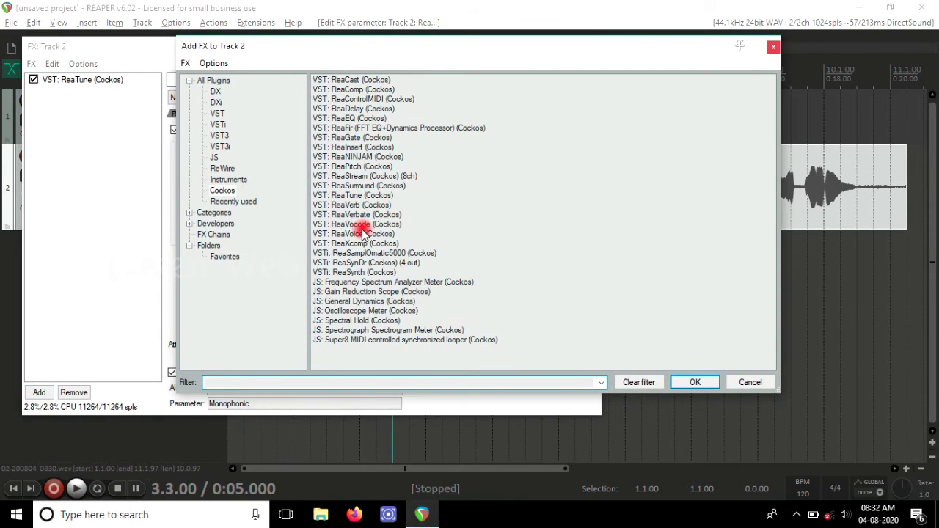
double_click(351, 206)
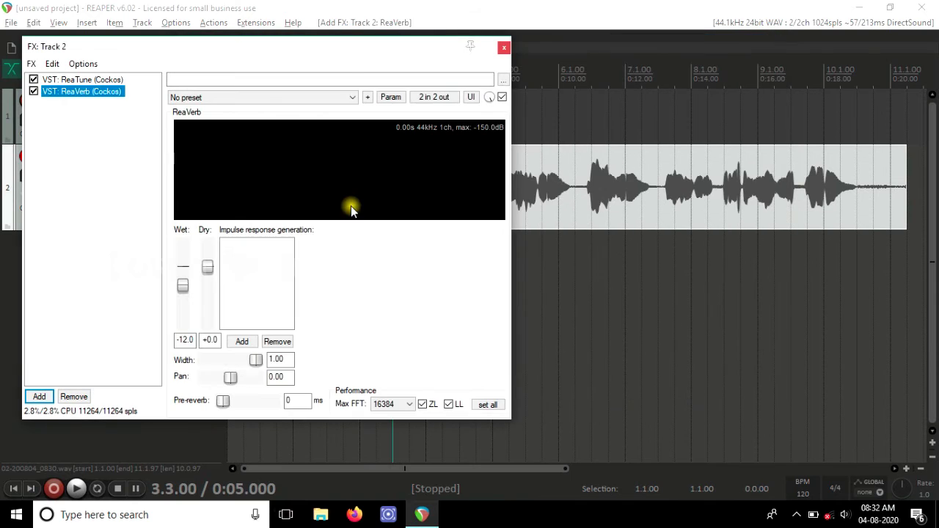
Load the sweetverbo preset in ReaVerb and lower the effect's wet mix.
click(317, 97)
key(Down)
key(Down)
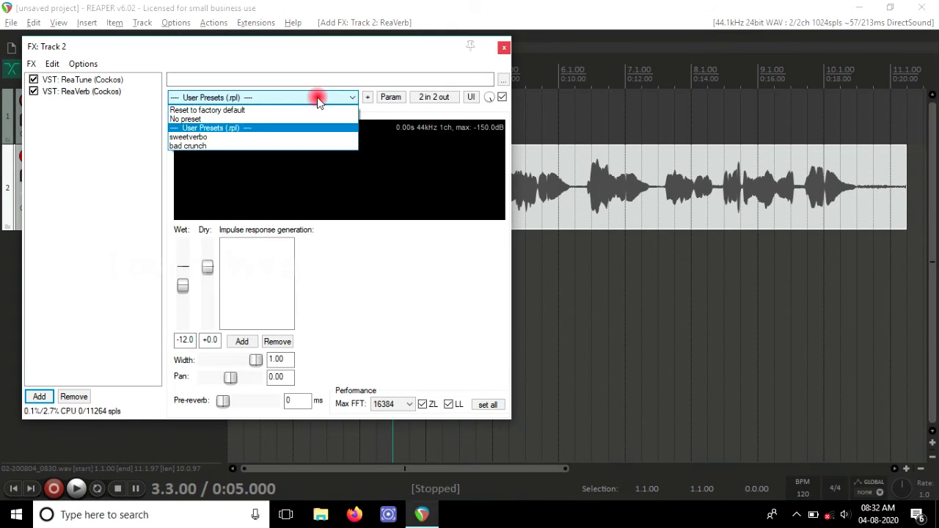
key(Return)
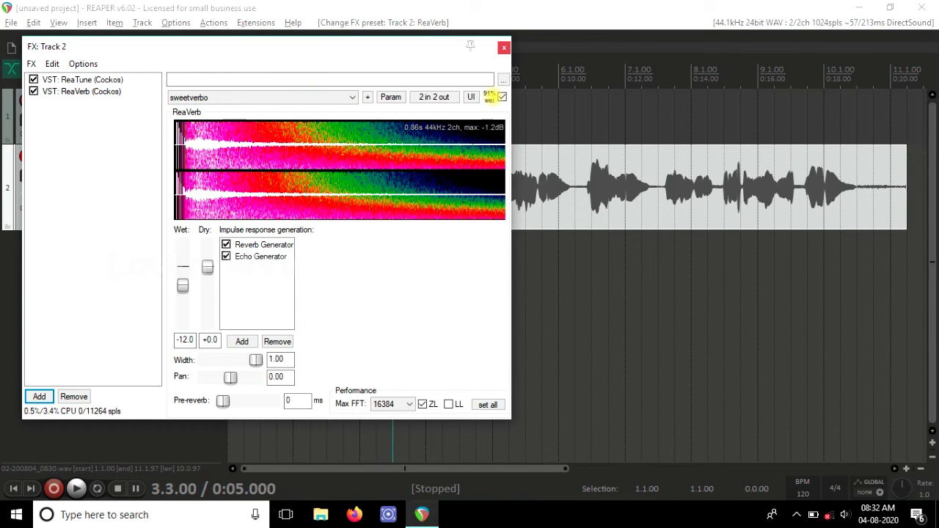
drag(491, 96, 494, 99)
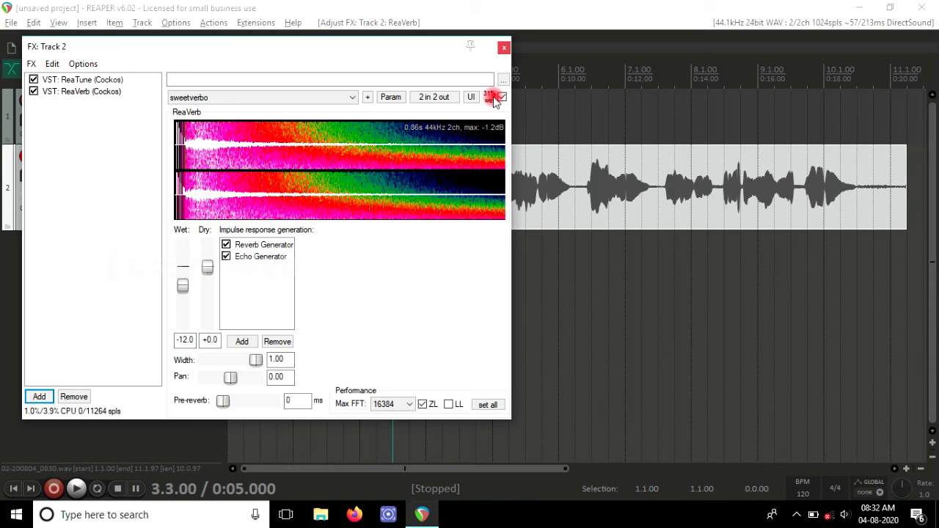
Play the take through ReaVerb, adjust the wet mix to about 25% during playback, and close the effect chain before stopping.
click(602, 6)
key(space)
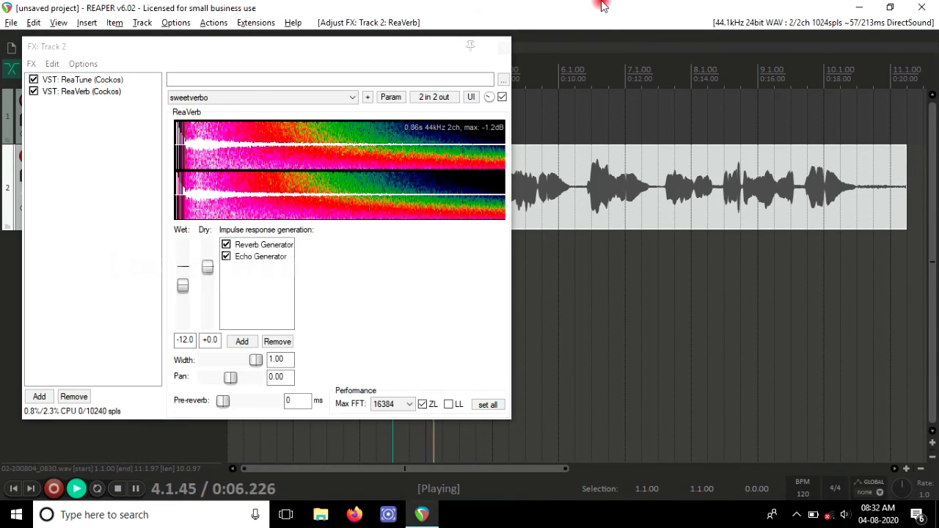
click(488, 98)
drag(486, 101, 488, 105)
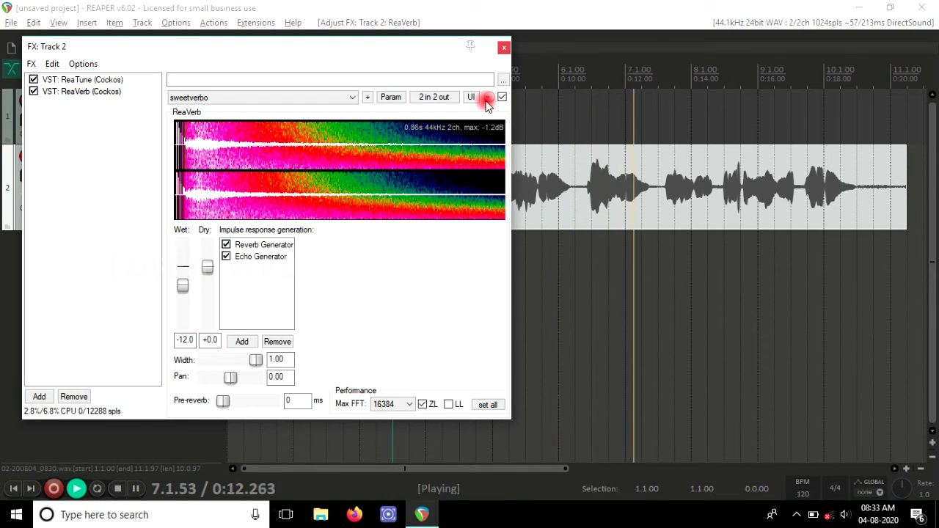
drag(488, 105, 491, 98)
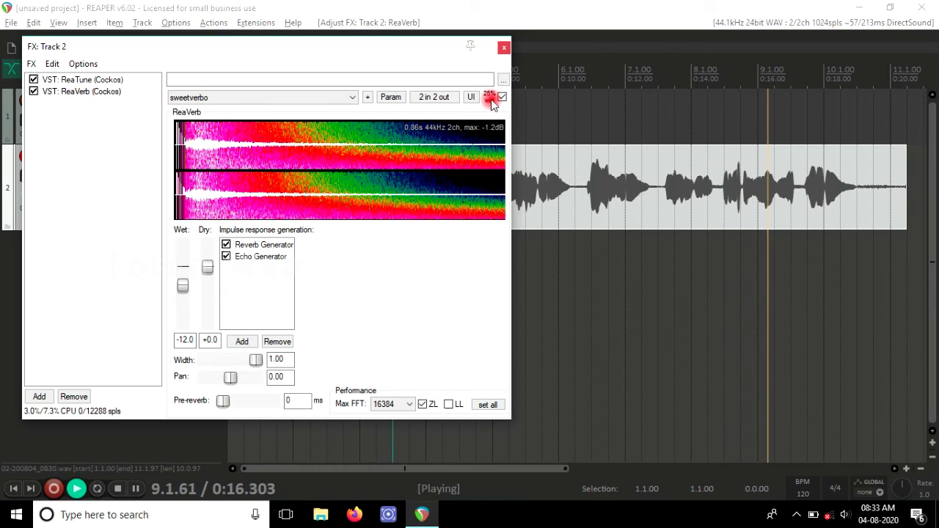
click(504, 50)
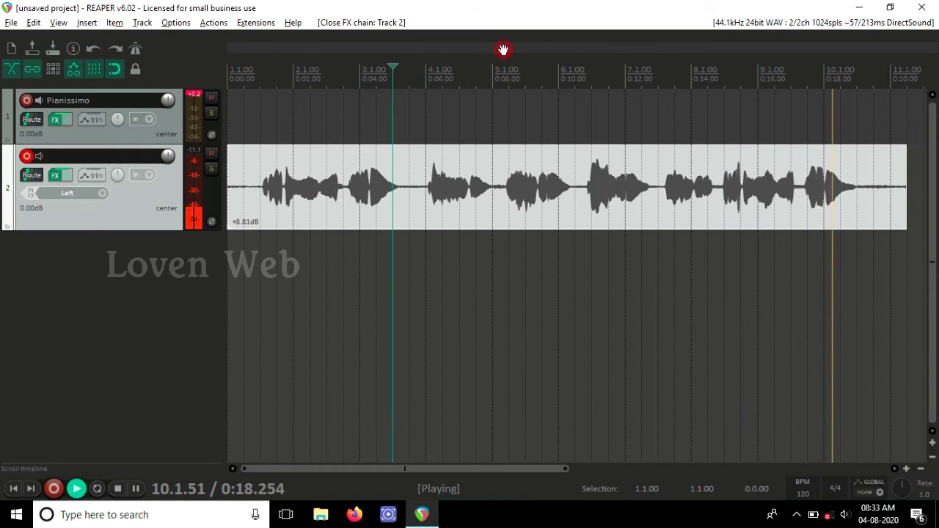
key(space)
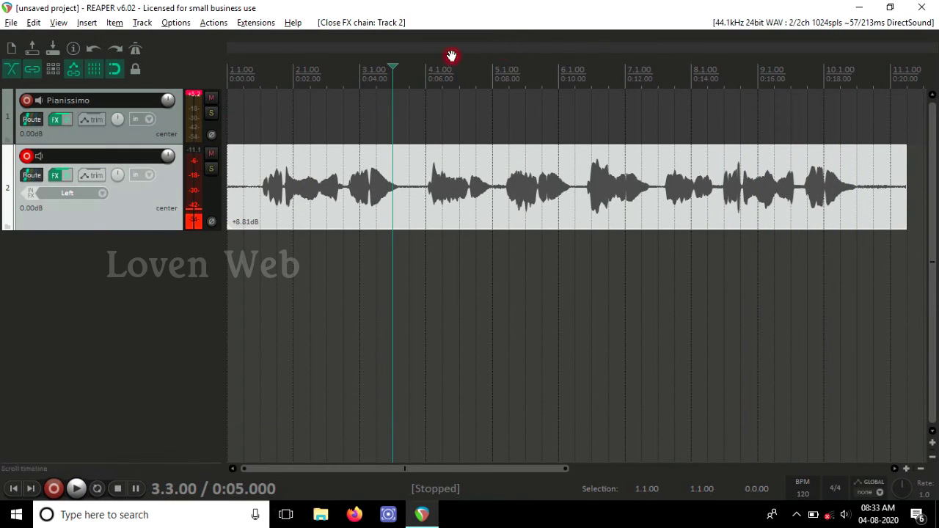
Audition the take from 1.2.00 with ReaTune and ReaVerb applied.
click(240, 129)
key(space)
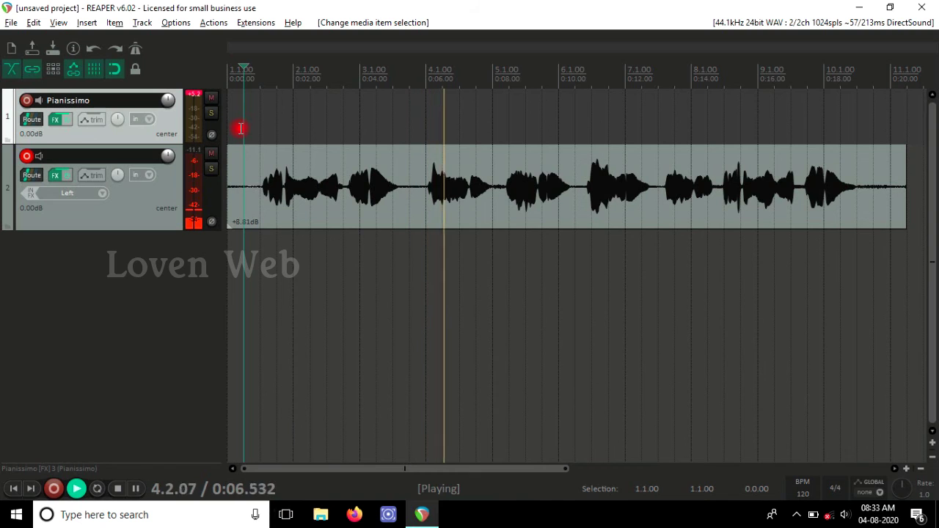
key(space)
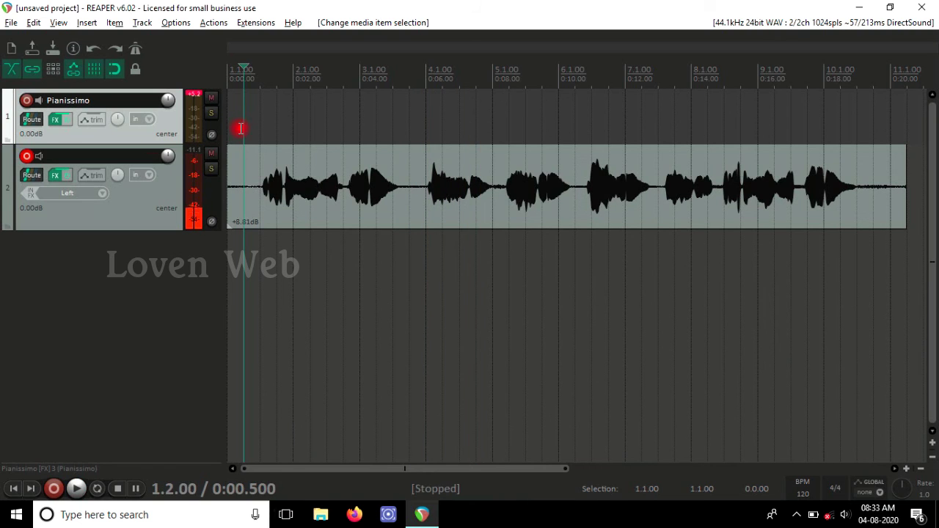
Add the Pianissimo (Acoustica Inc.) VSTi after ReaVerb in track 2's effect chain and try its keyboard.
click(55, 181)
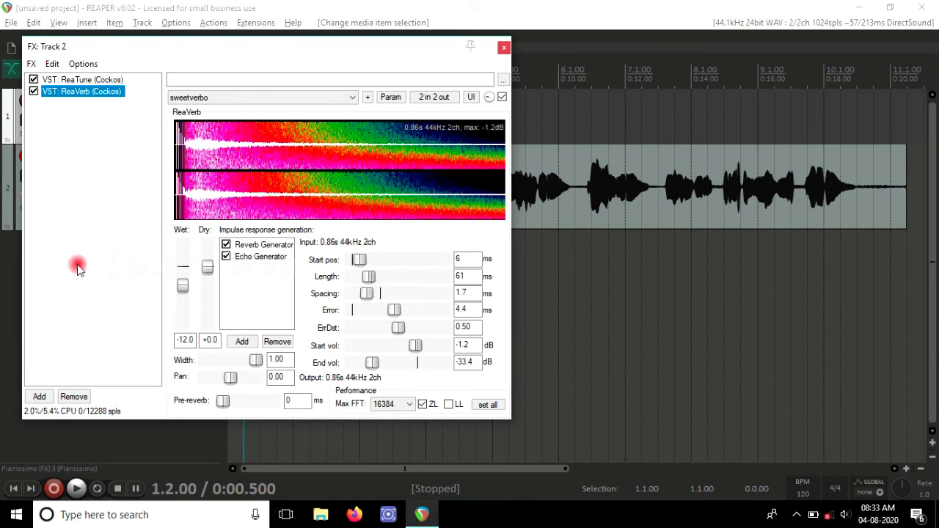
click(39, 397)
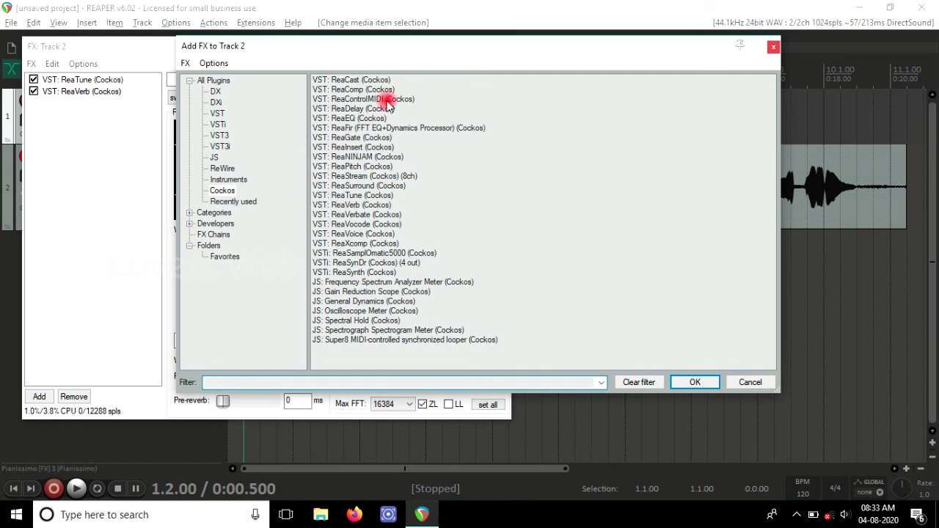
click(219, 125)
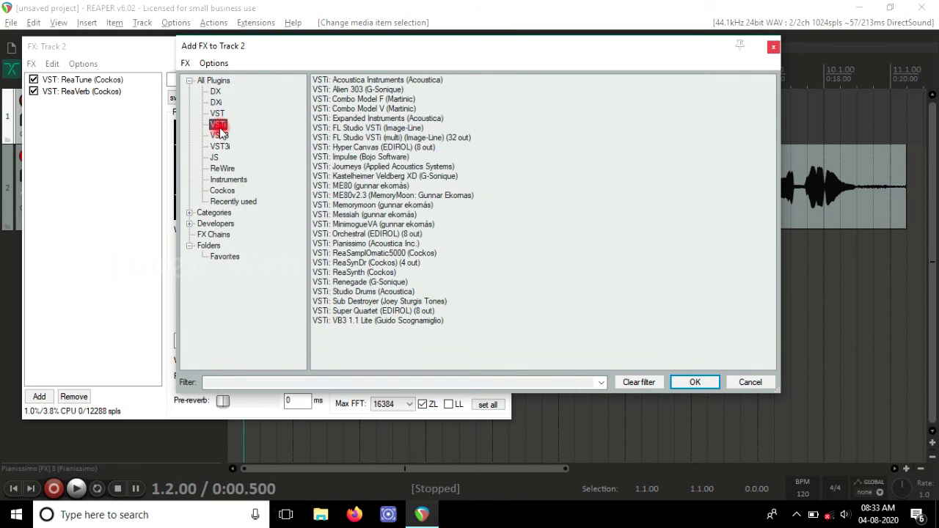
double_click(353, 245)
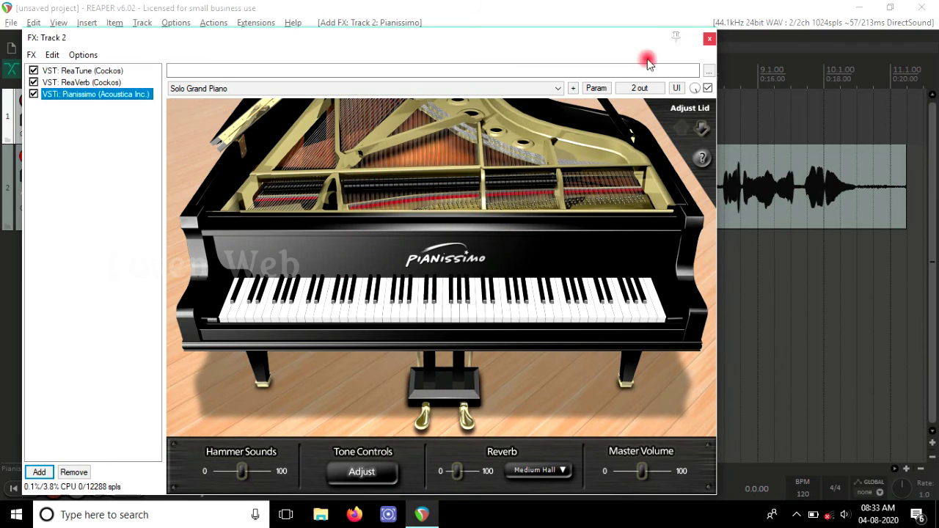
click(477, 294)
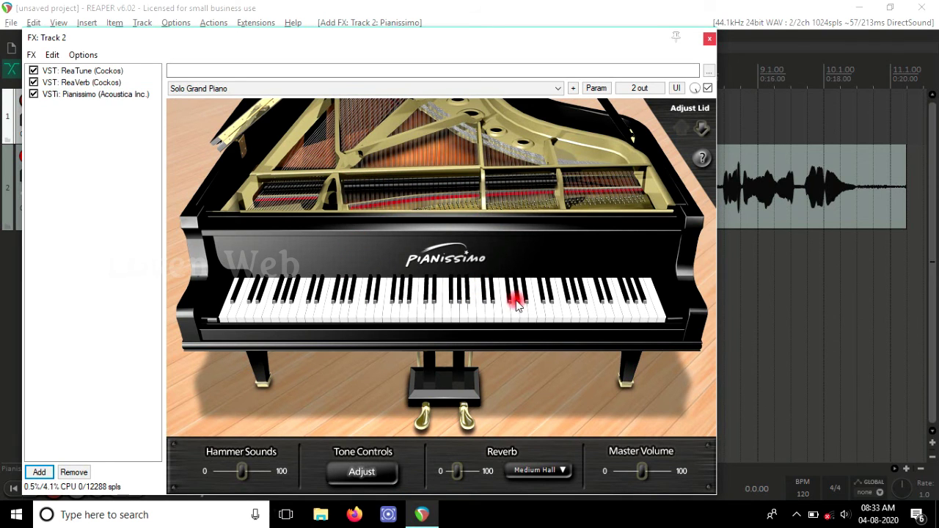
click(709, 38)
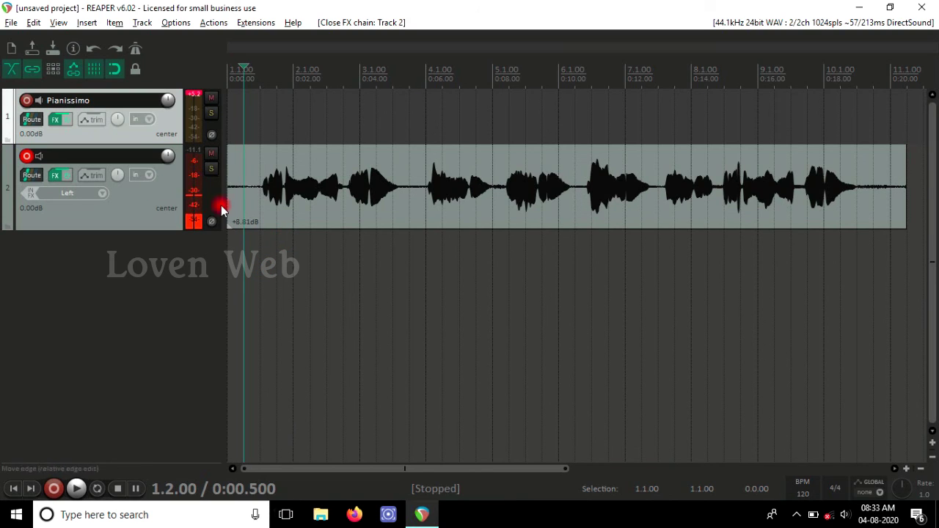
Play the take briefly with Pianissimo in the chain, and remove Pianissimo from track 2's effects.
key(space)
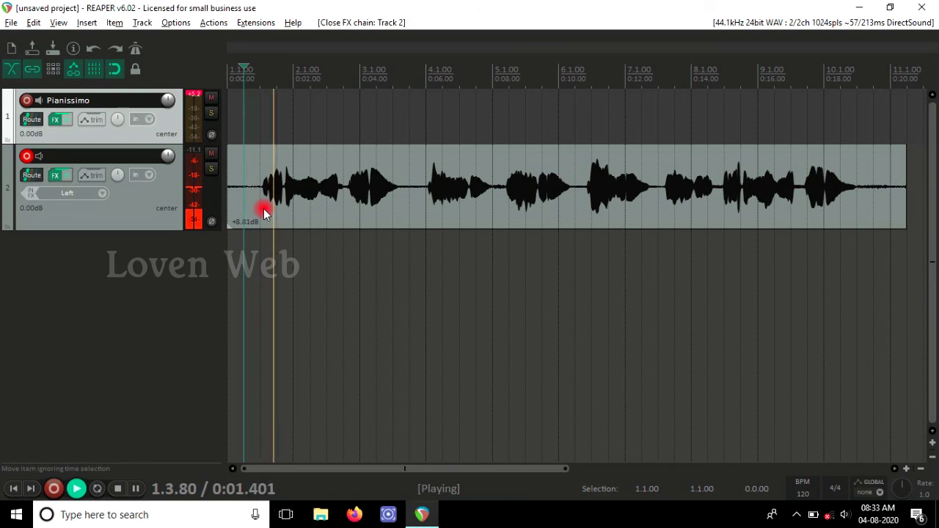
key(space)
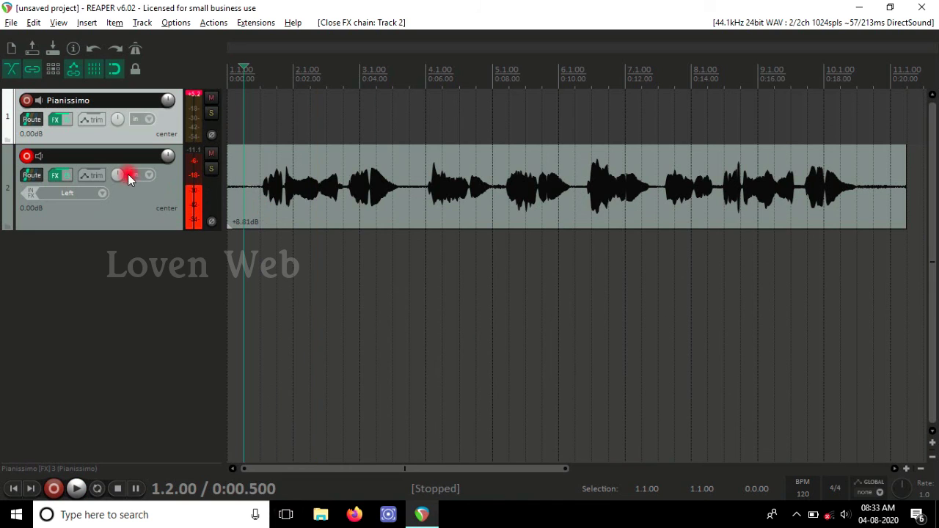
click(55, 178)
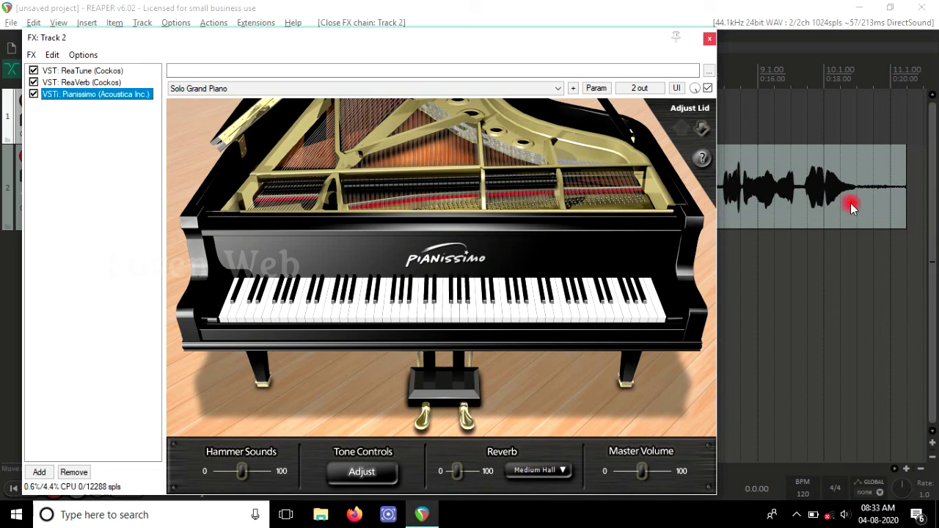
click(75, 472)
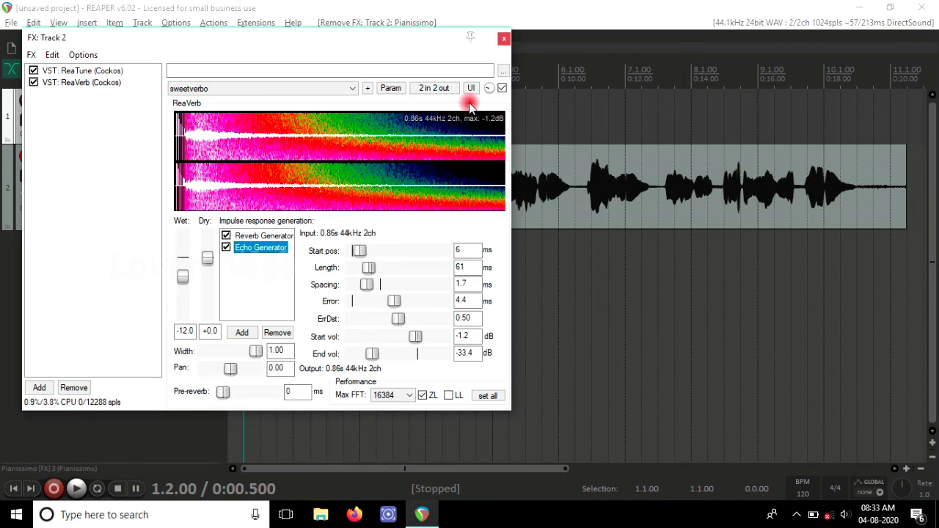
click(504, 37)
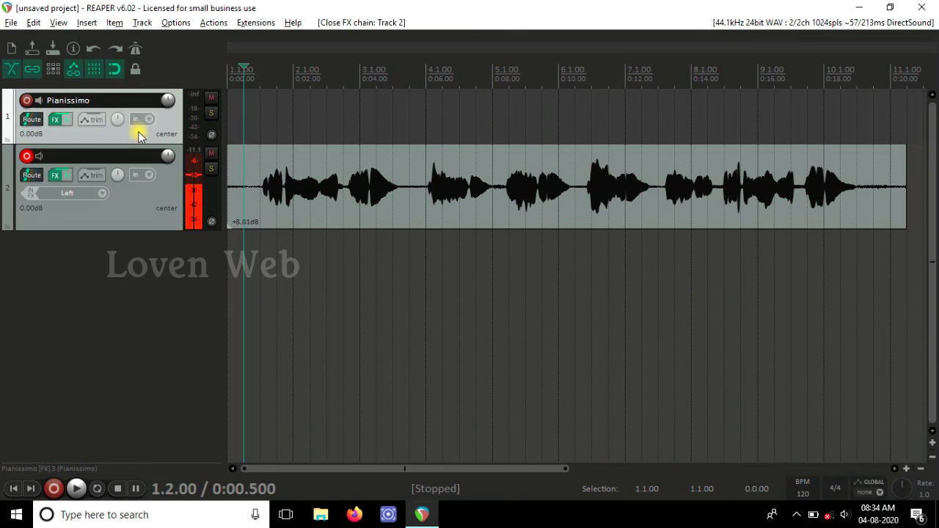
Select track 2, switch to File Explorer and open the VSTPlugins folder in Program Files (x86) on drive C.
click(152, 187)
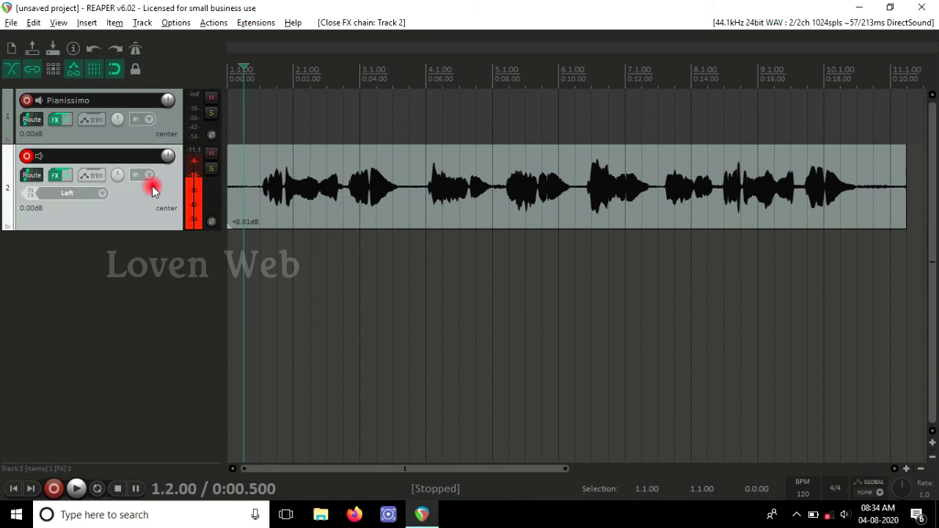
key(super+e)
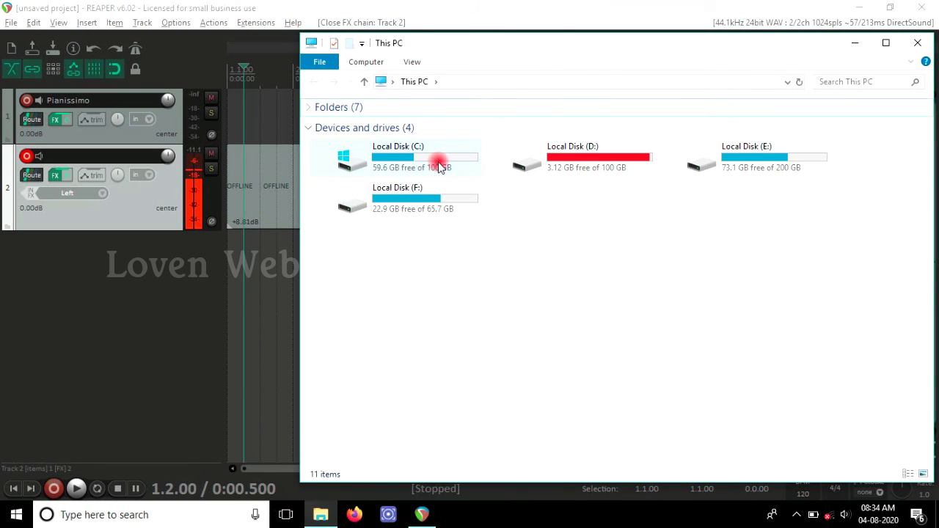
double_click(438, 166)
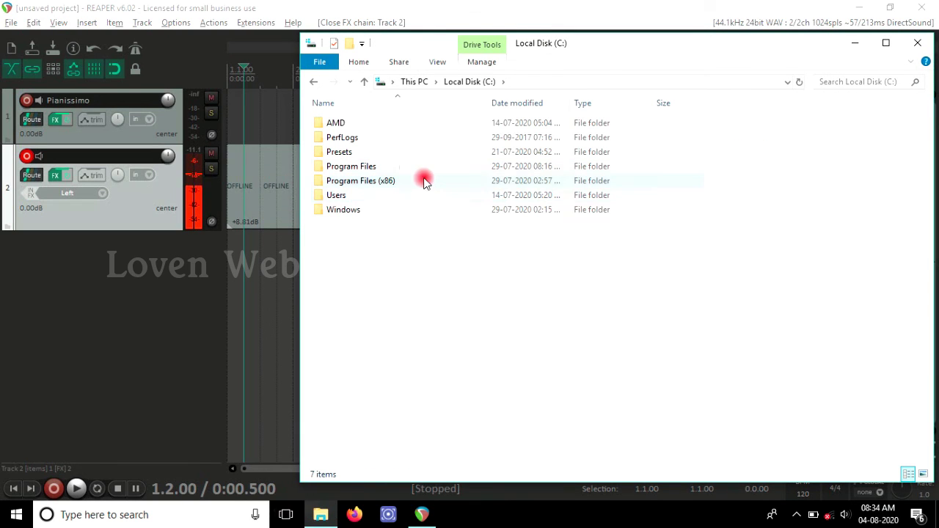
double_click(429, 176)
key(alt+Left)
double_click(430, 176)
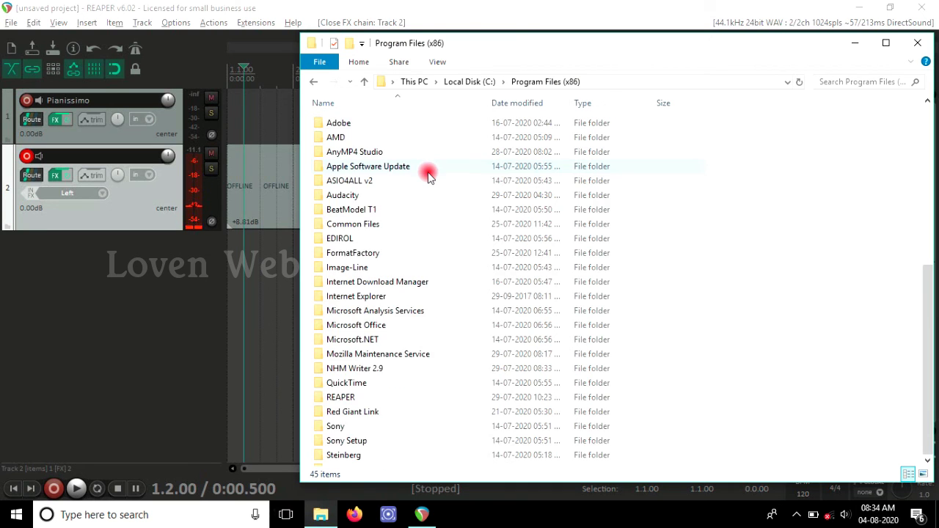
key(v)
key(v)
key(v)
key(Return)
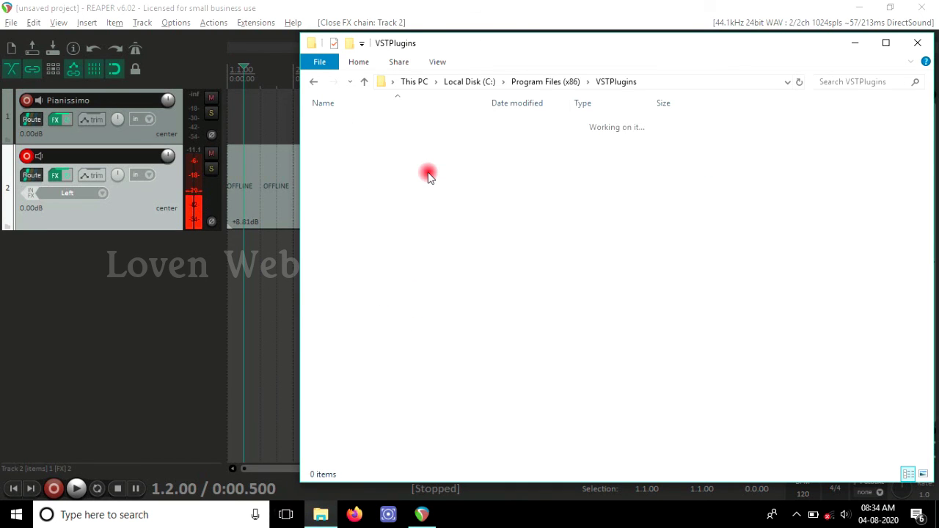
Examine the FL Studio plugin files in VSTPlugins and the DLL files inside its EDIROL folder.
click(411, 193)
click(421, 182)
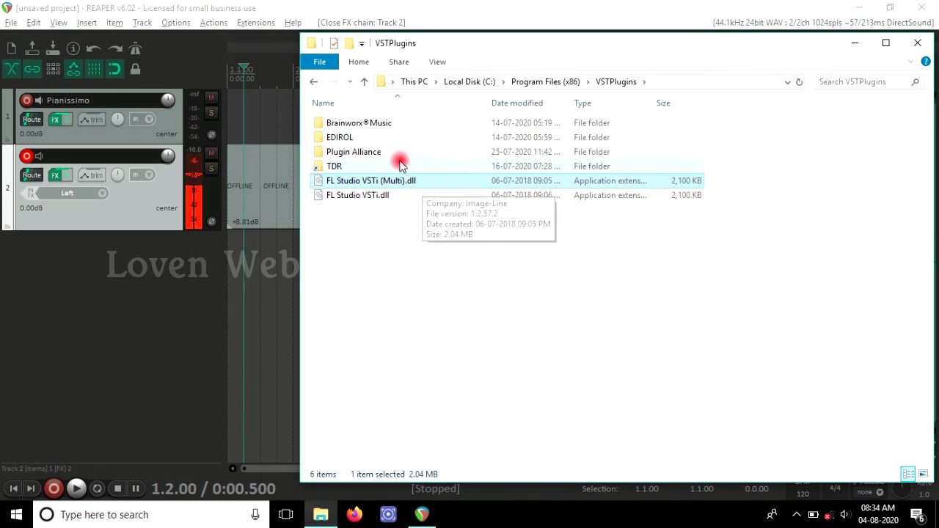
double_click(386, 137)
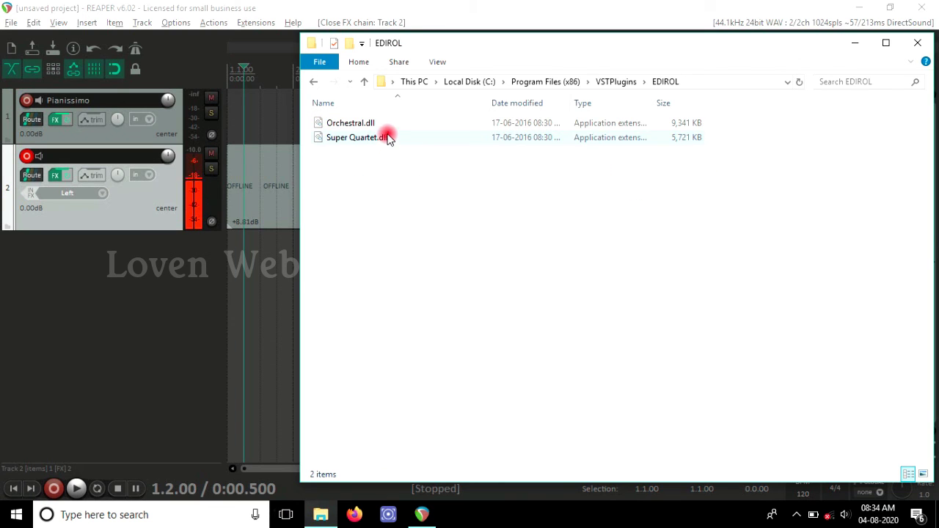
click(403, 123)
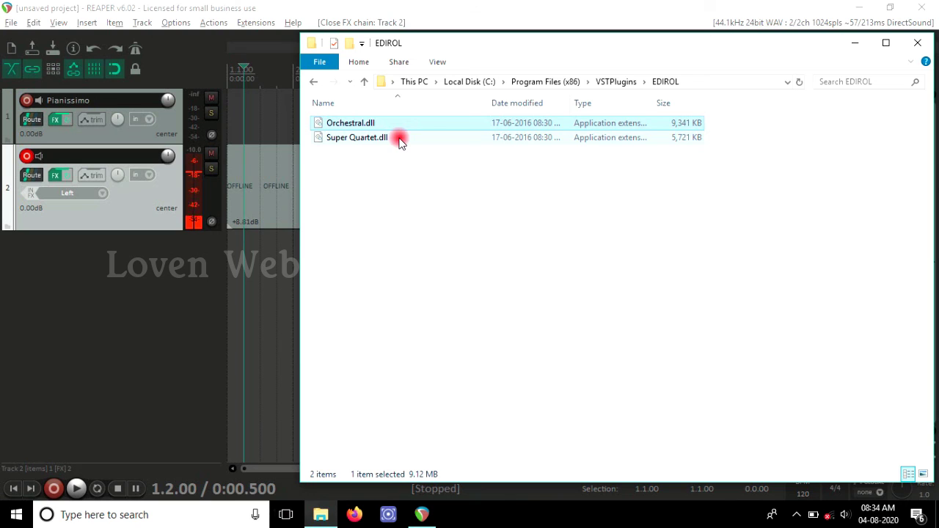
click(400, 142)
click(379, 141)
click(387, 151)
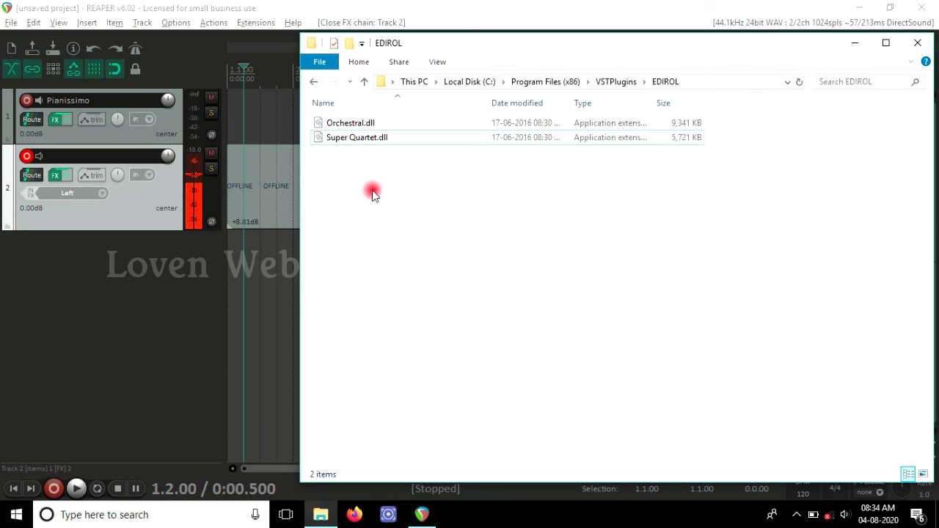
Try changing the file extension of Super Quartet.dll to vst3, and cancel the renaming.
click(383, 144)
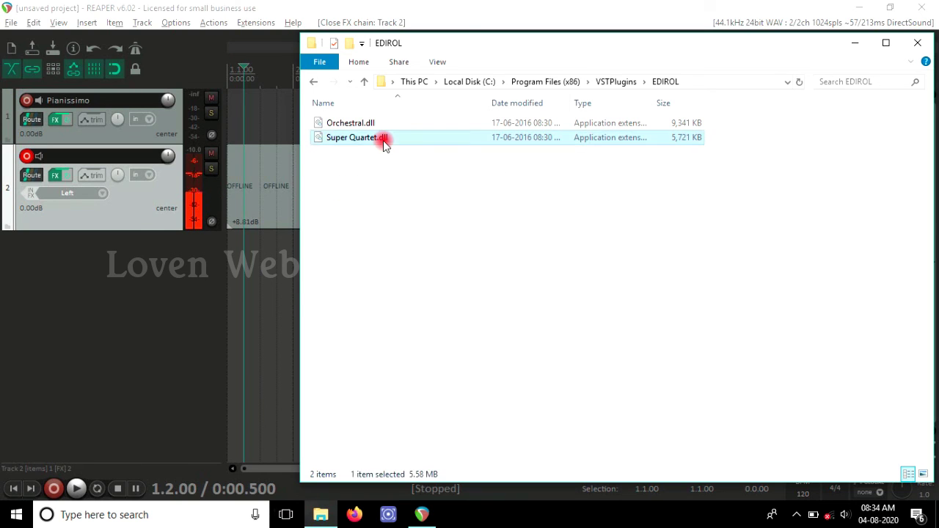
key(F2)
key(Right)
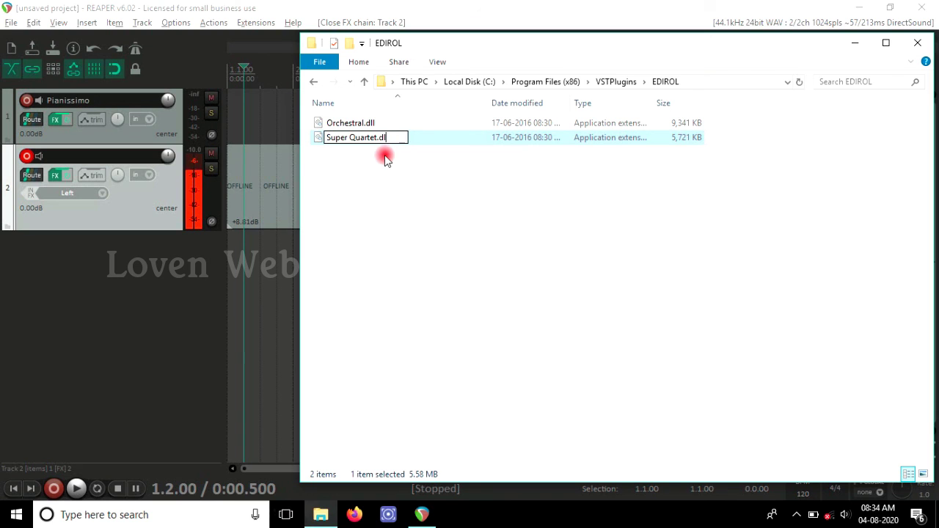
text(vst3)
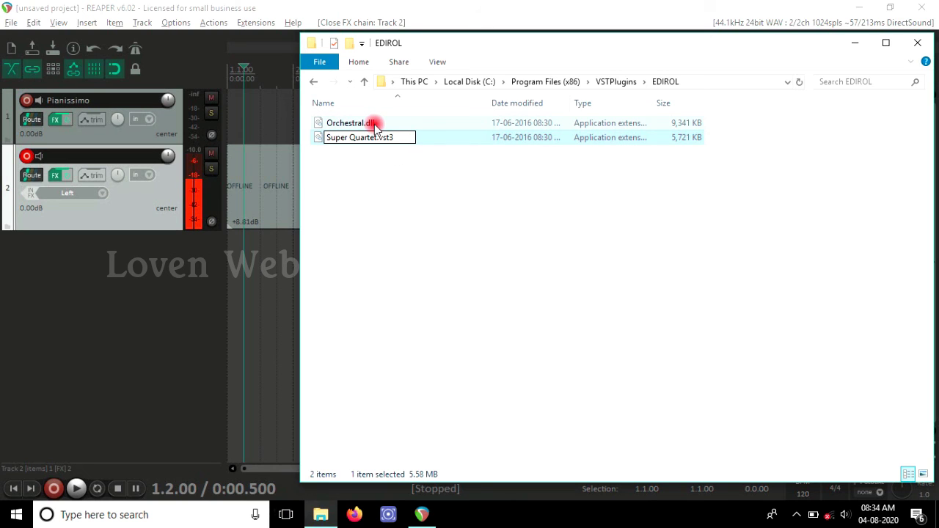
key(Escape)
click(390, 157)
Return to the VSTPlugins folder, select the Plugin Alliance folder, and close File Explorer to get back to REAPER.
key(BackSpace)
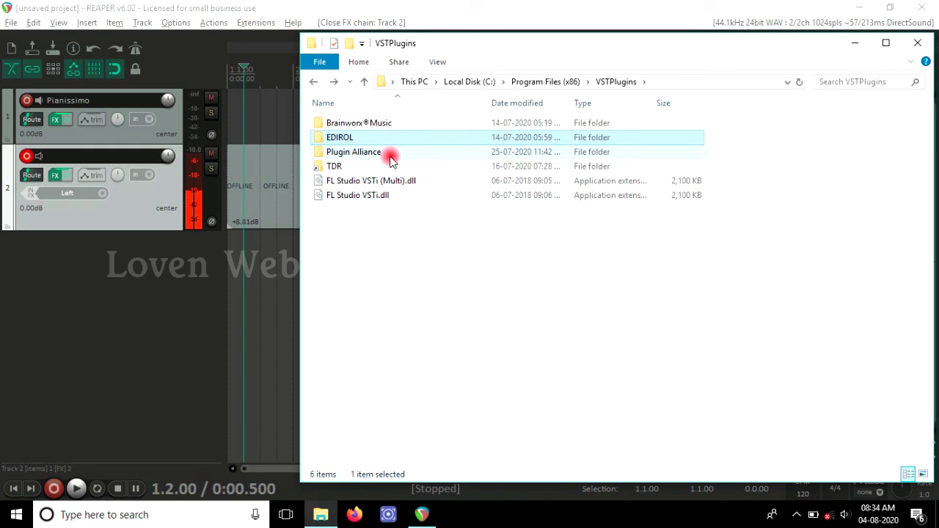
click(390, 156)
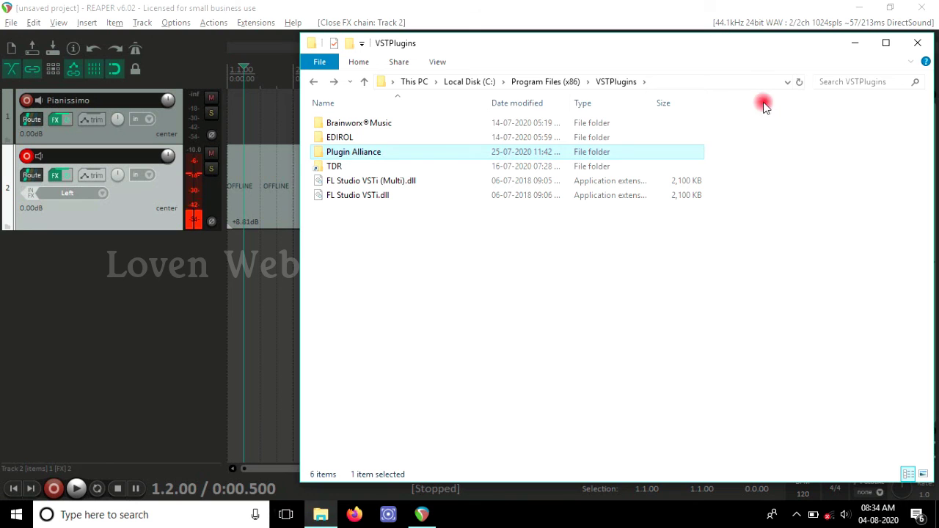
click(909, 49)
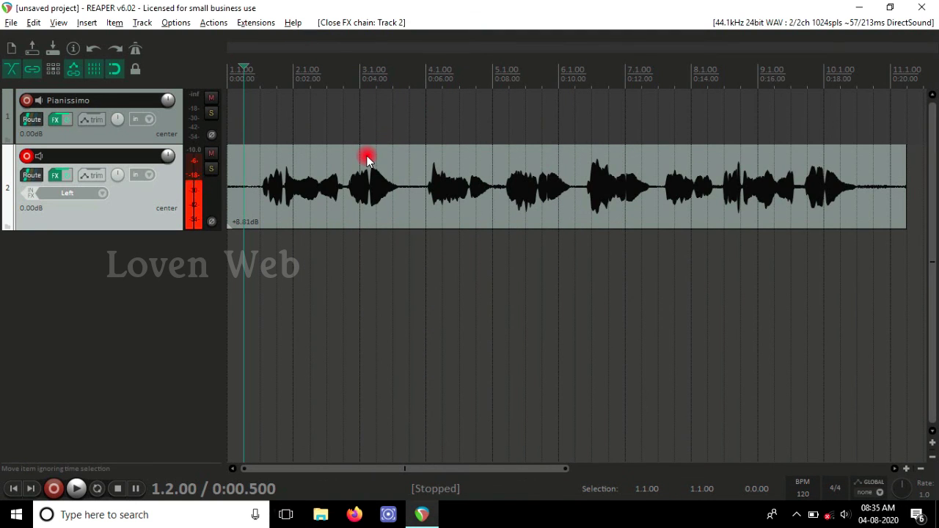